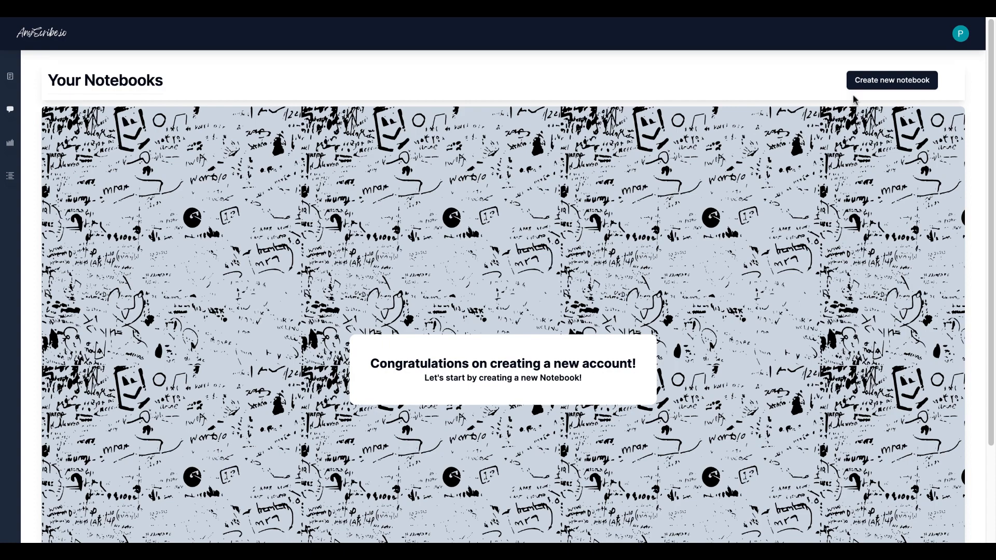
# Create a new notebook titled "Personal Knowledge Management Systems" with the description "My notes".
pyautogui.click(891, 84)
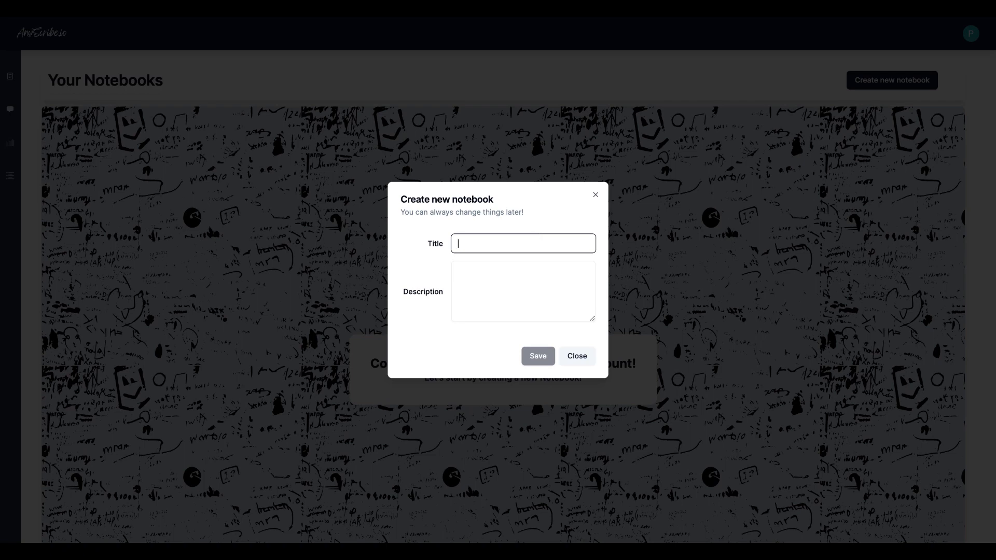
pyautogui.write('Personal K')
pyautogui.write('n')
pyautogui.write('o')
pyautogui.write('wledge Mana')
pyautogui.write('gement Syste')
pyautogui.write('ms')
pyautogui.click(525, 271)
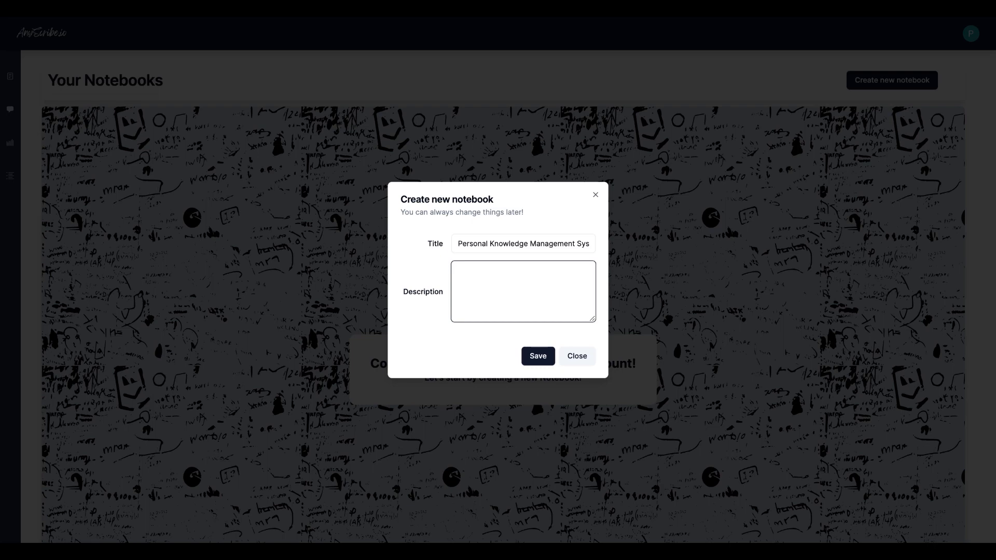
pyautogui.write('My notes')
pyautogui.click(529, 361)
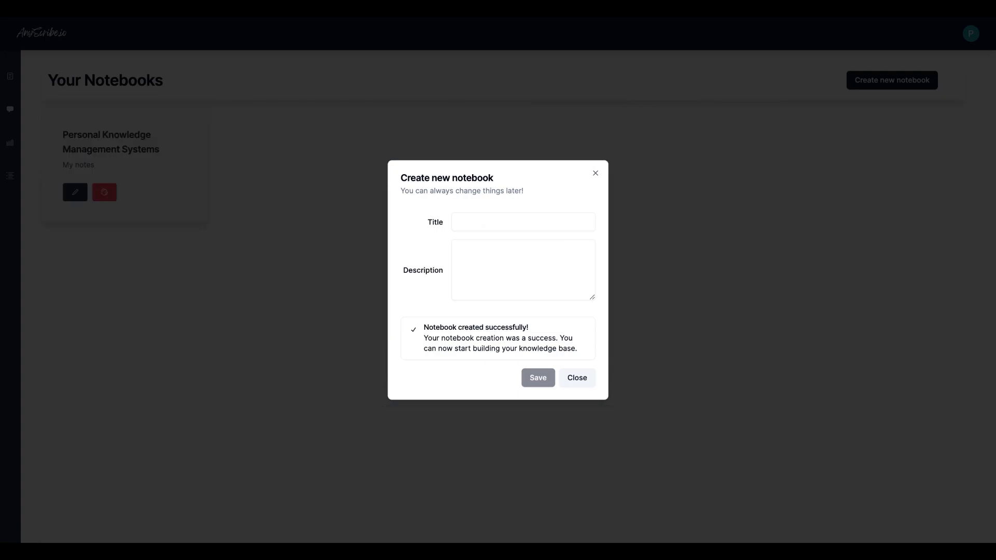
pyautogui.click(576, 378)
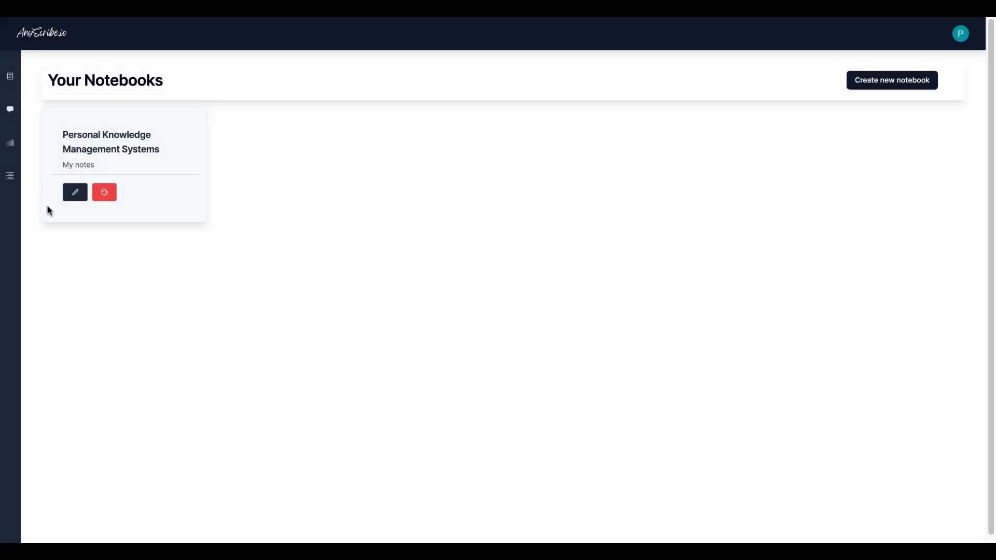
# Open the Personal Knowledge Management Systems notebook for editing and look over its page.
pyautogui.click(74, 193)
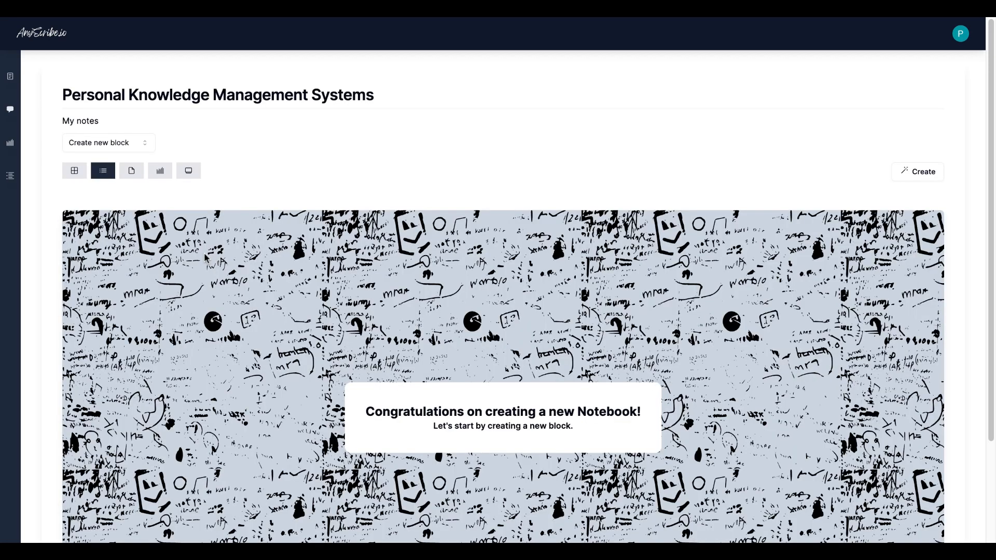
pyautogui.scroll(-2, 987, 173)
pyautogui.scroll(2, 990, 208)
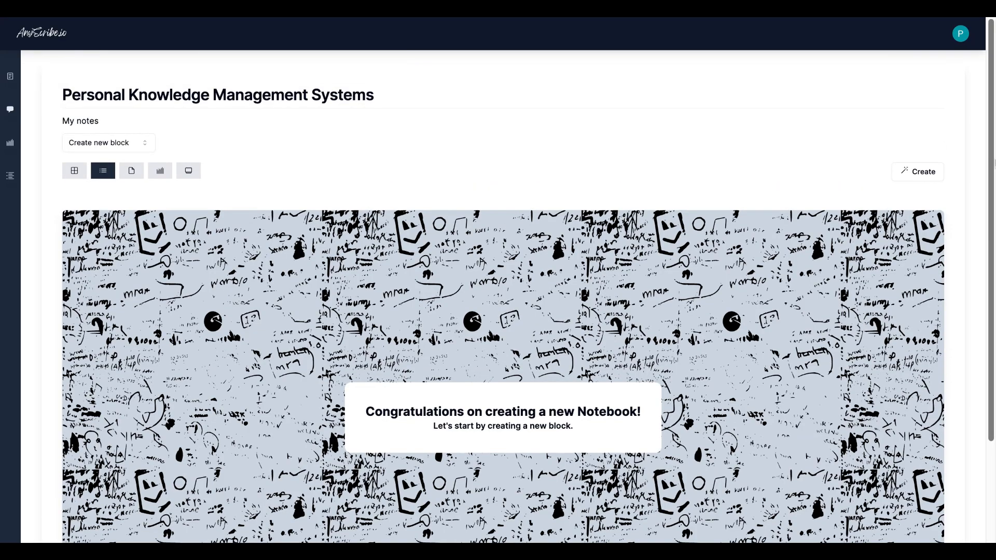
pyautogui.scroll(-3, 992, 109)
pyautogui.scroll(3, 991, 109)
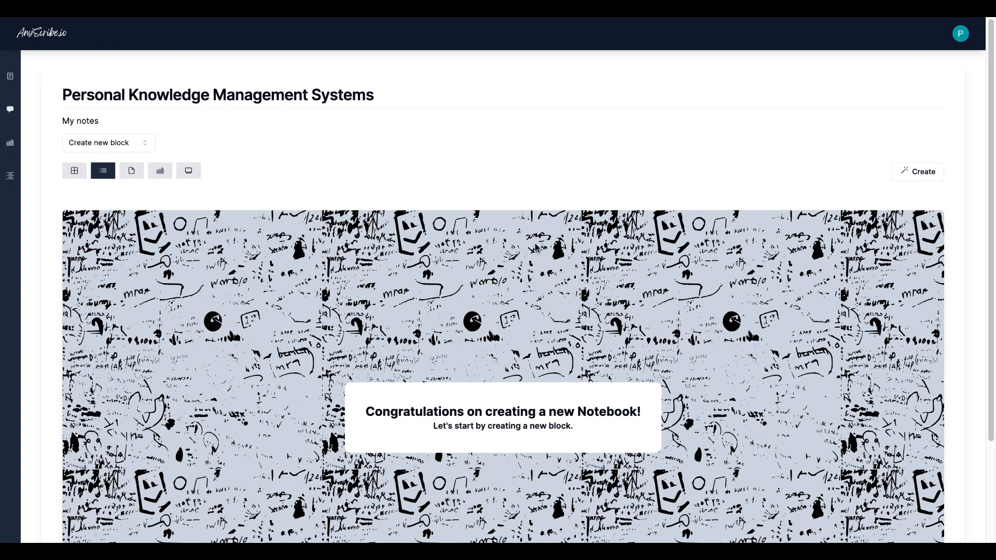
# Add a new Text/Markdown block to the notebook and title it "Definition of PKMS".
pyautogui.click(144, 150)
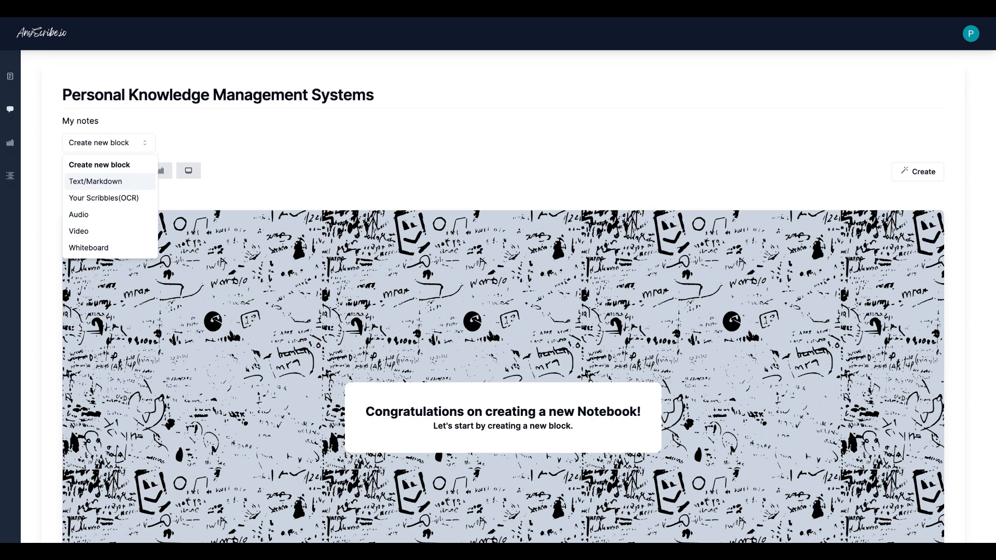
pyautogui.click(127, 183)
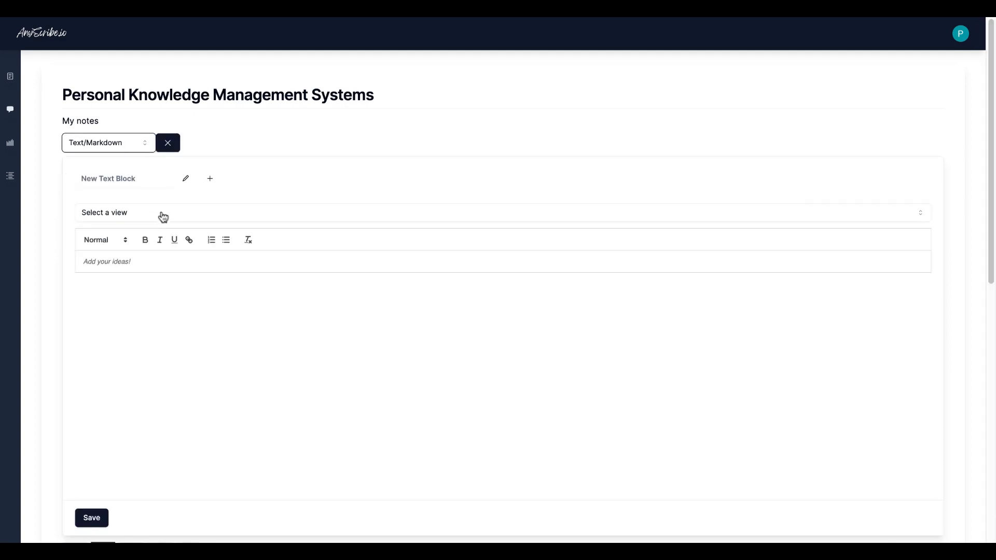
pyautogui.click(185, 178)
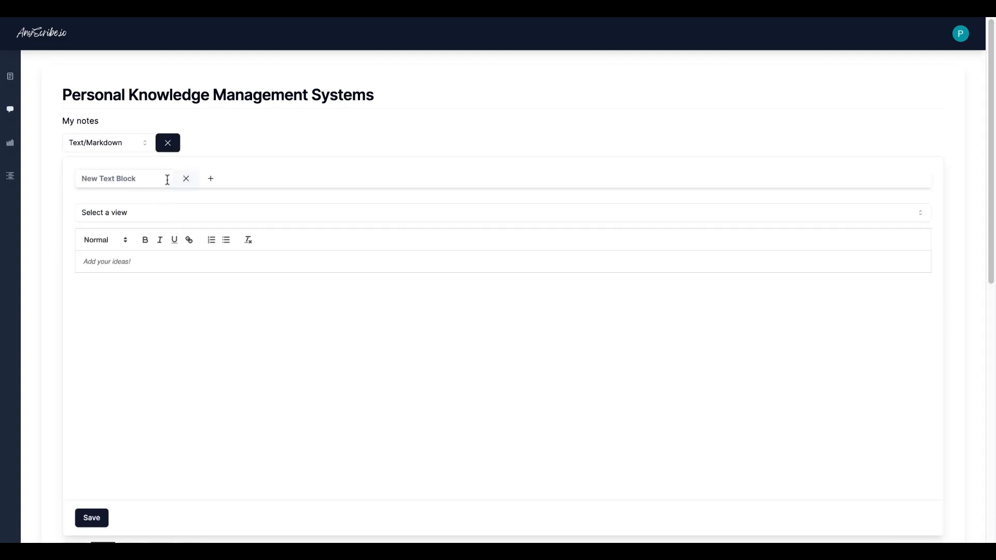
pyautogui.write('Definition of PKMS')
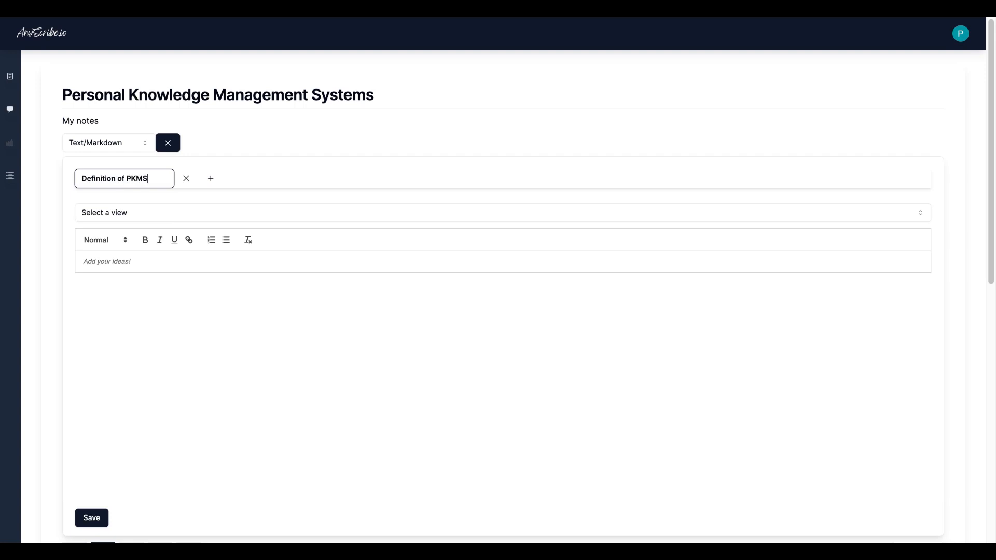
# Fill the block with the paragraph defining personal knowledge management (PKM), including its links and citations, and save it.
pyautogui.click(132, 259)
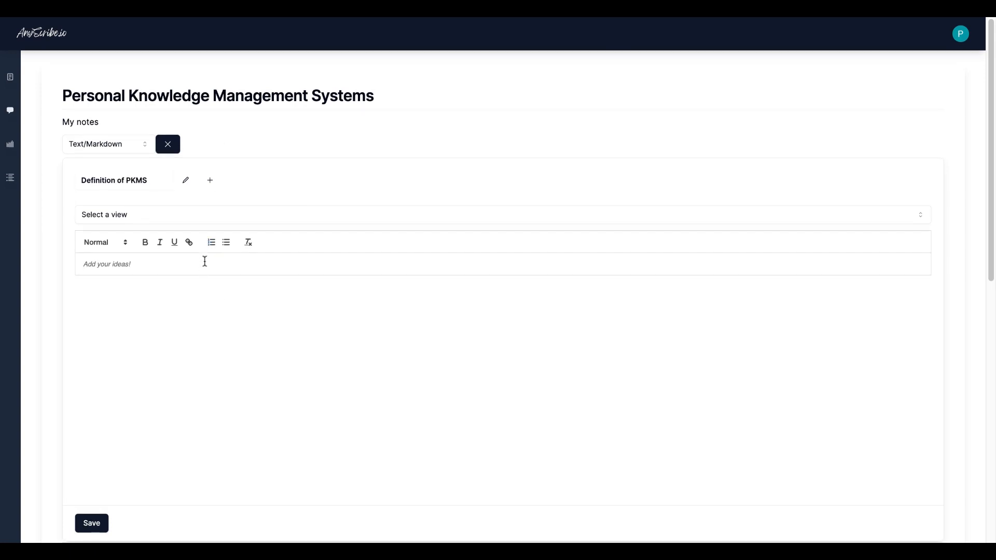
pyautogui.write('Personal knowledge management (PKM) is a process of collecting information that a person uses to gather, classify, store, search, retrieve and share knowledge in their daily activities (Grundspenkis 2007) and the way in which these processes support work activities (Wright 2005). It is a response to the idea that knowledge workers need to be responsible for their own growth and learning (Smedley 2009). It is a bottom-up approach to knowledge management (KM) (Pollard 2008).')
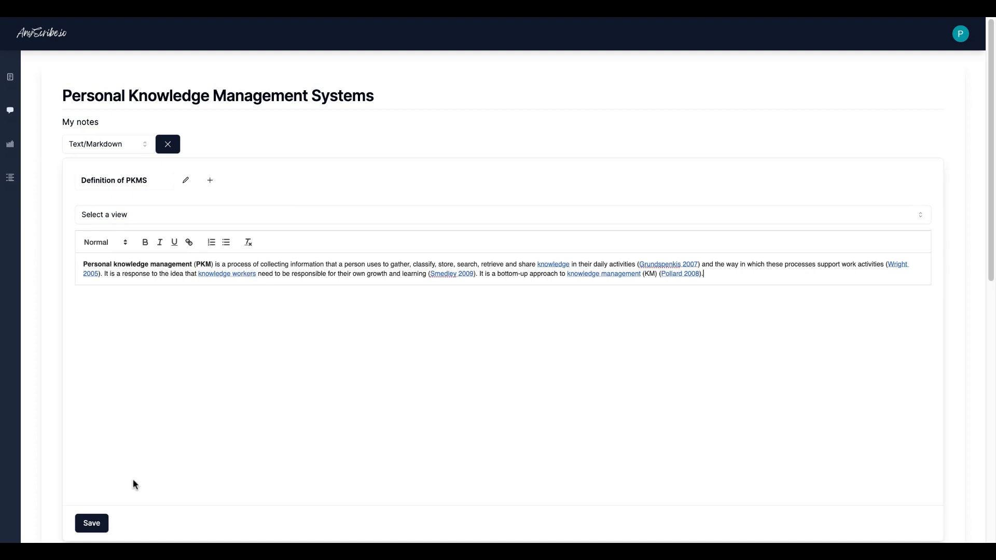
pyautogui.click(95, 524)
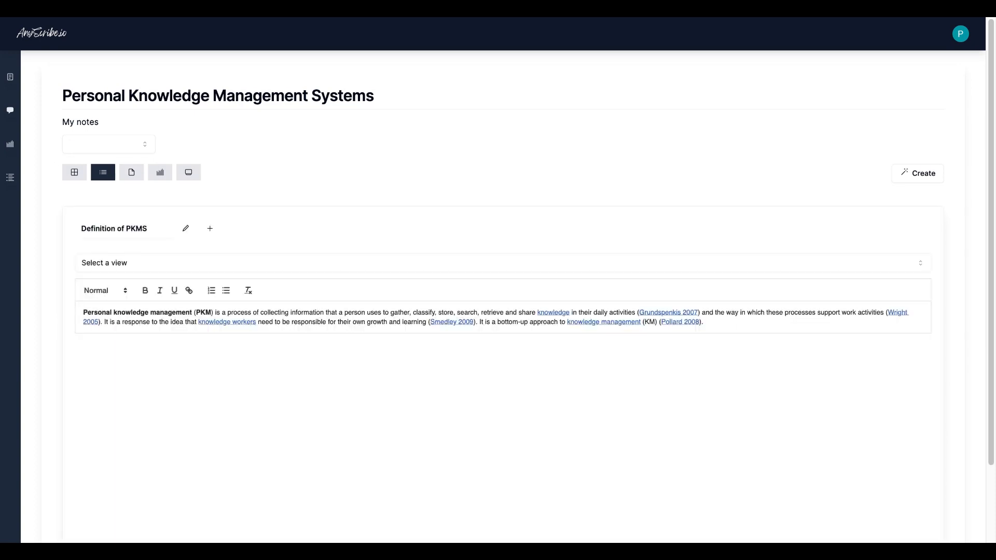
# Convert the Definition of PKMS block to the Mini Presentation view.
pyautogui.moveTo(990, 244); pyautogui.dragTo(994, 199)
pyautogui.click(532, 269)
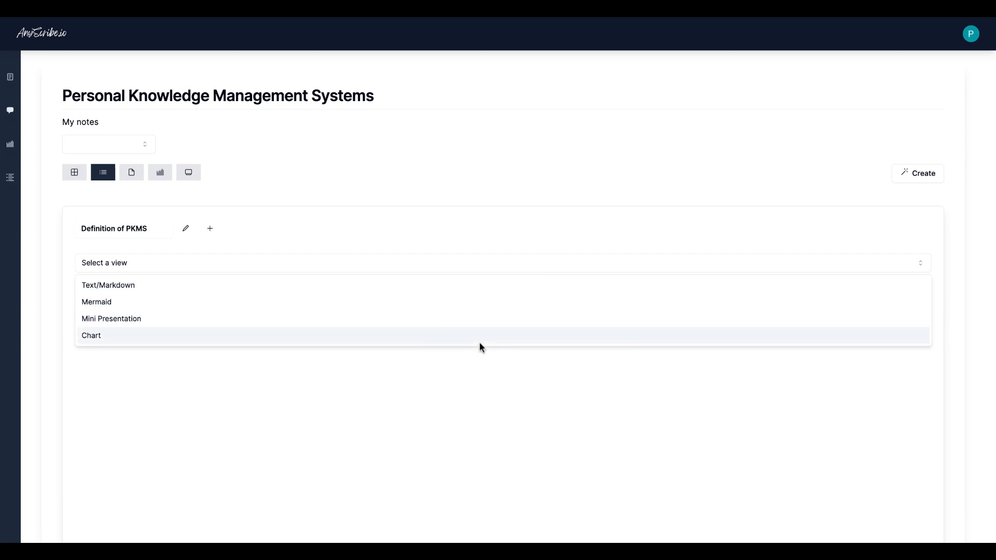
pyautogui.click(538, 270)
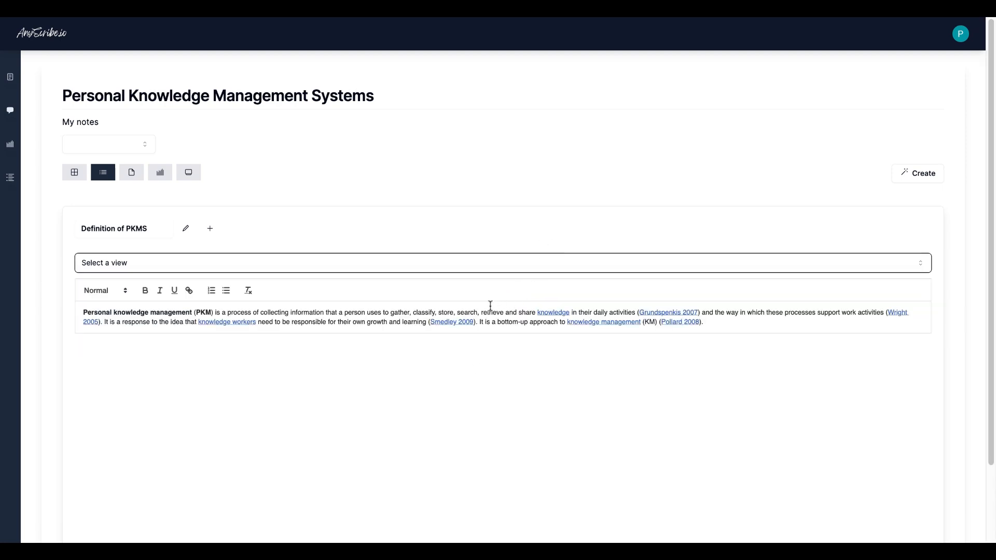
pyautogui.click(821, 270)
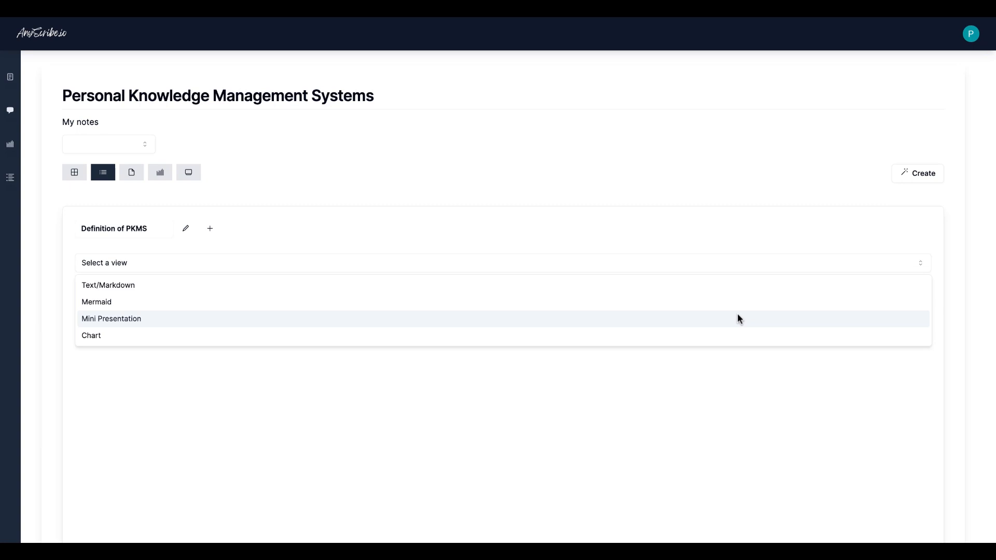
pyautogui.click(738, 315)
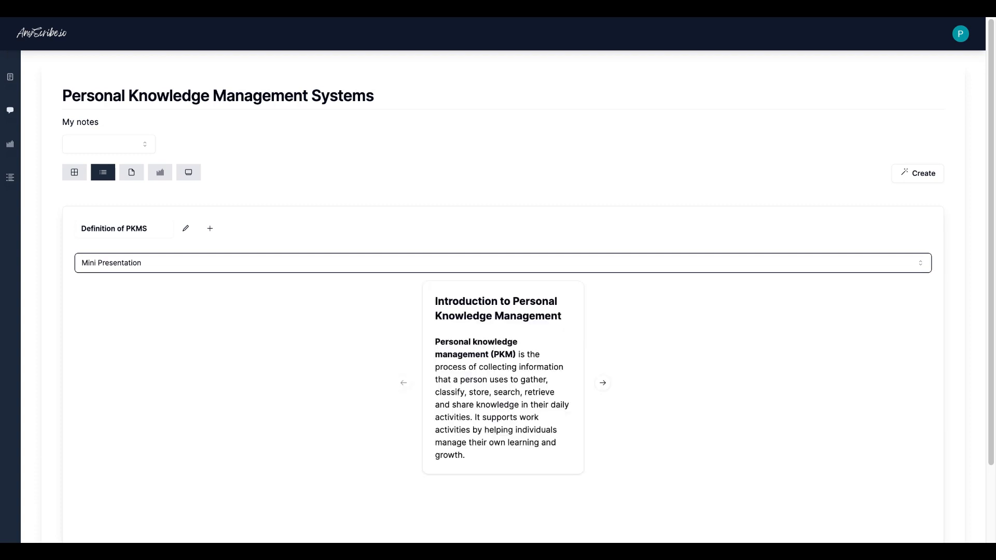
# Page through the mini presentation's slides and back, and save the block with that view.
pyautogui.scroll(-3, 661, 308)
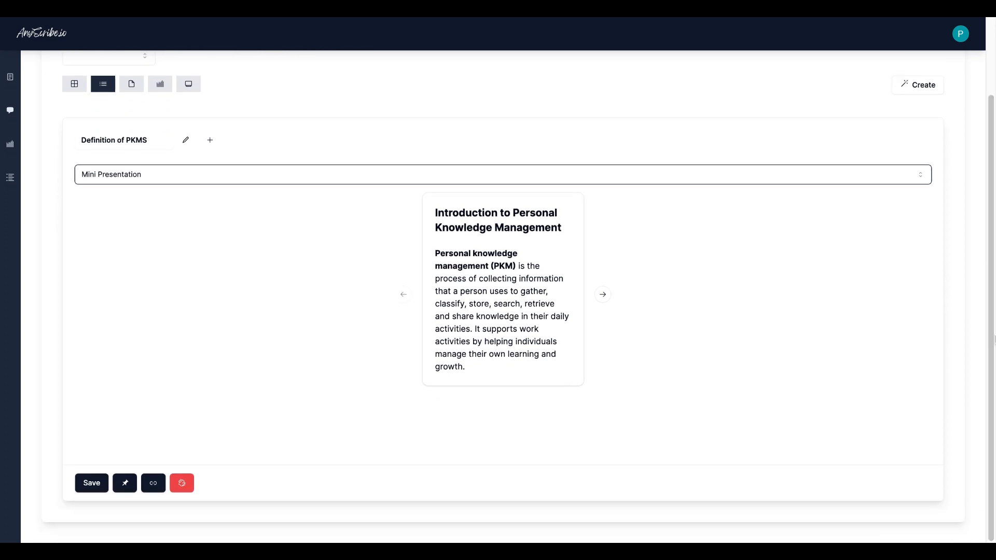
pyautogui.click(608, 294)
pyautogui.click(603, 293)
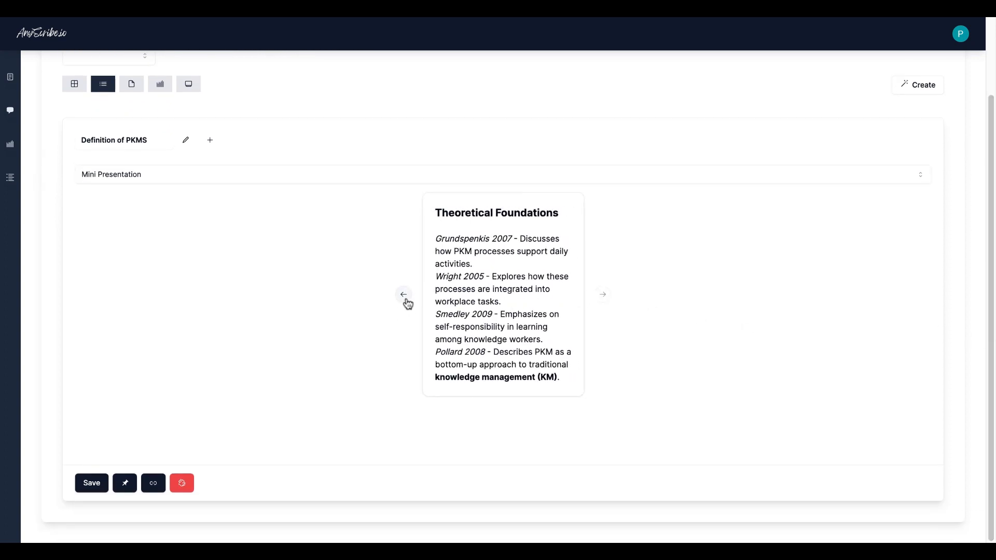
pyautogui.click(404, 296)
pyautogui.click(404, 296)
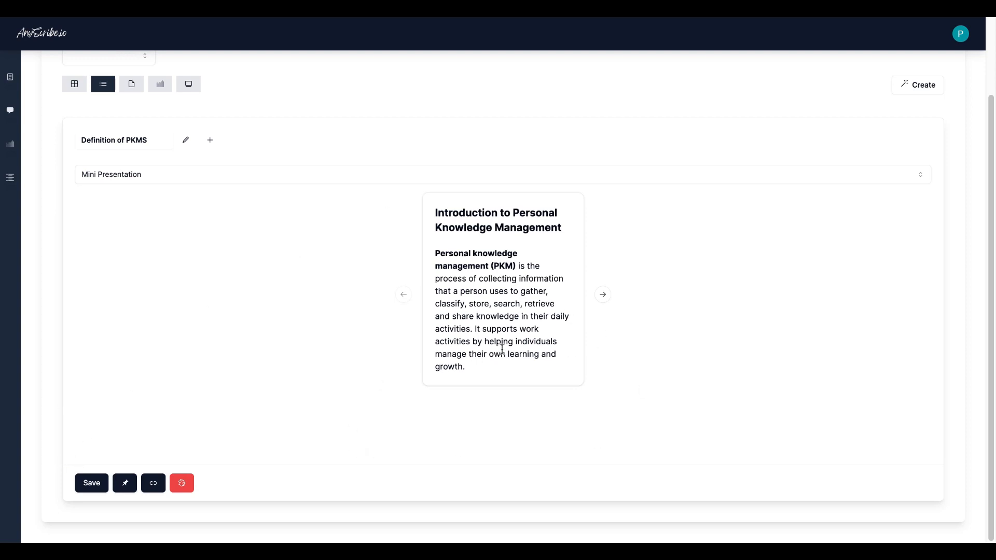
pyautogui.click(98, 482)
pyautogui.click(125, 483)
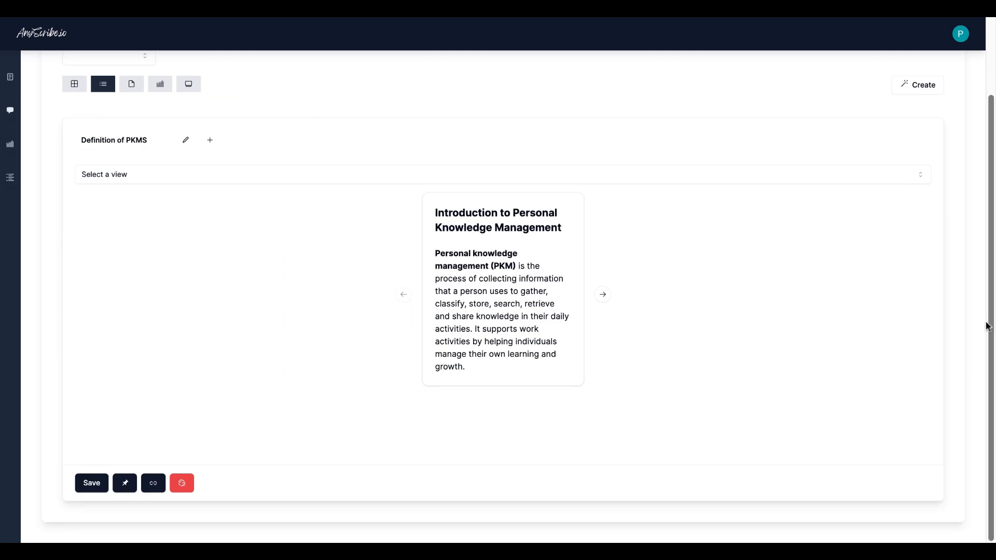
# Start a new Whiteboard block in the notebook.
pyautogui.scroll(3, 980, 236)
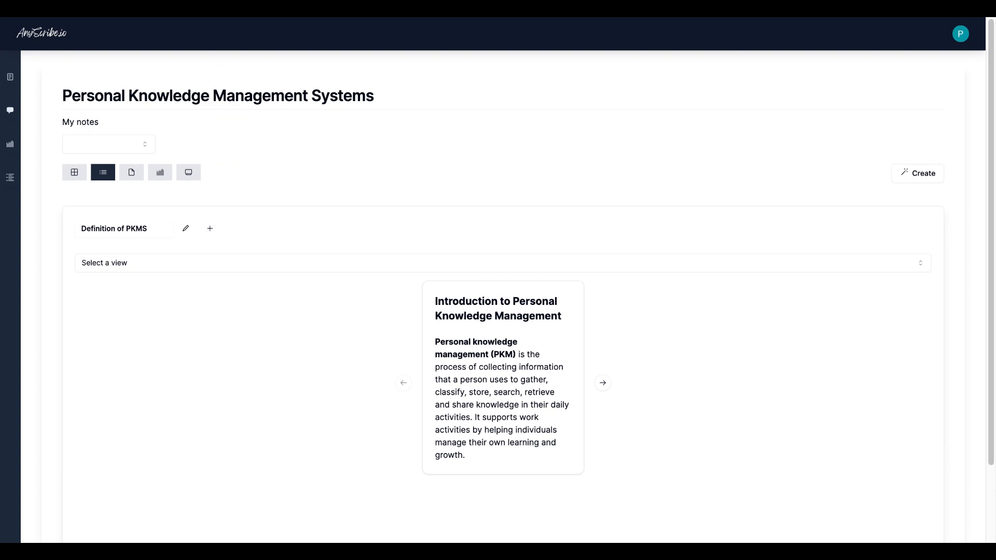
pyautogui.click(146, 149)
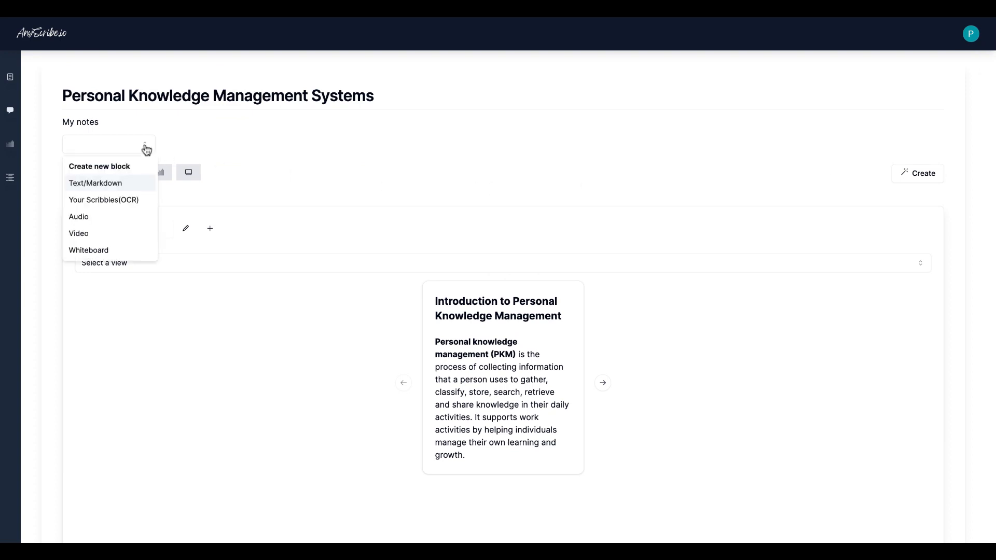
pyautogui.click(100, 251)
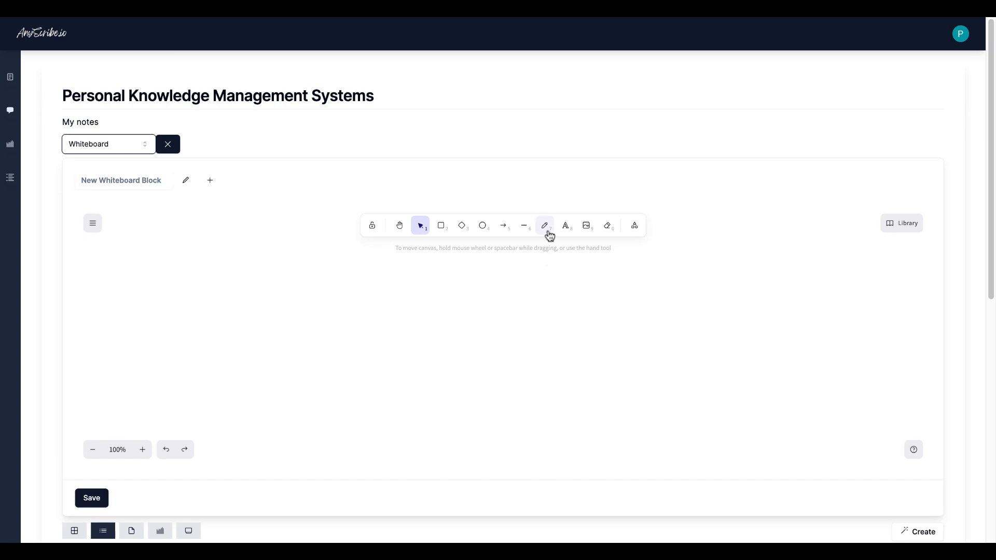
# Draw a diamond on the left half of the whiteboard canvas and label it "CODE".
pyautogui.click(471, 233)
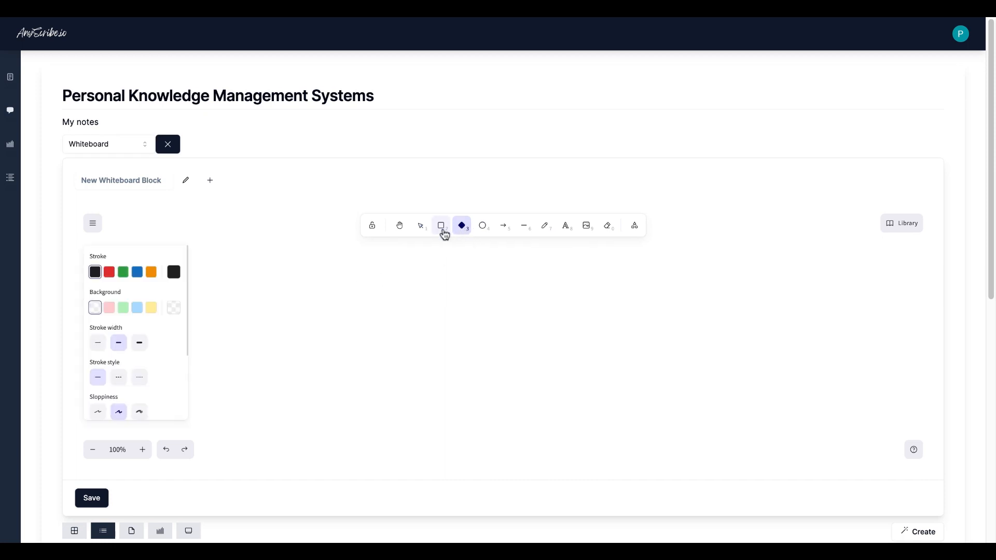
pyautogui.moveTo(233, 282); pyautogui.dragTo(340, 356)
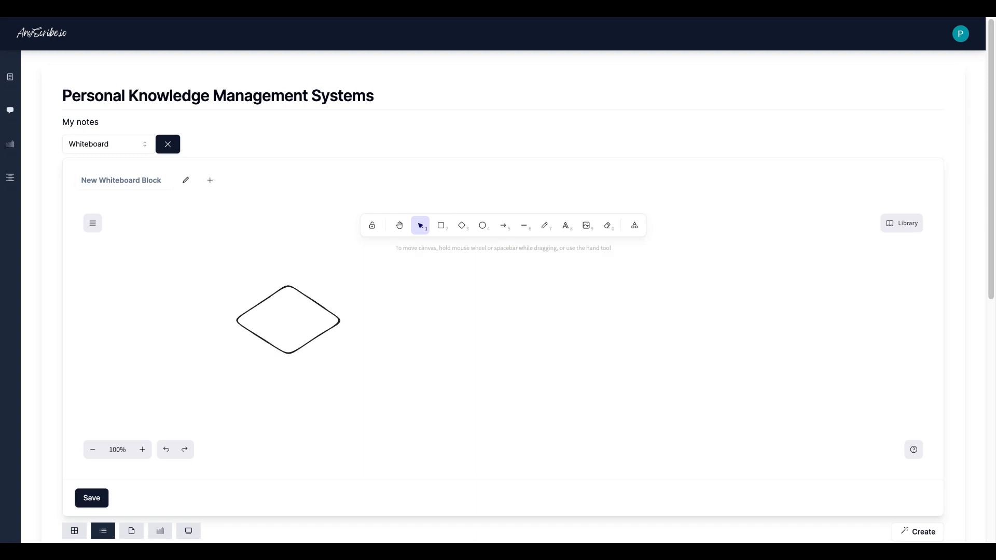
pyautogui.doubleClick(290, 320)
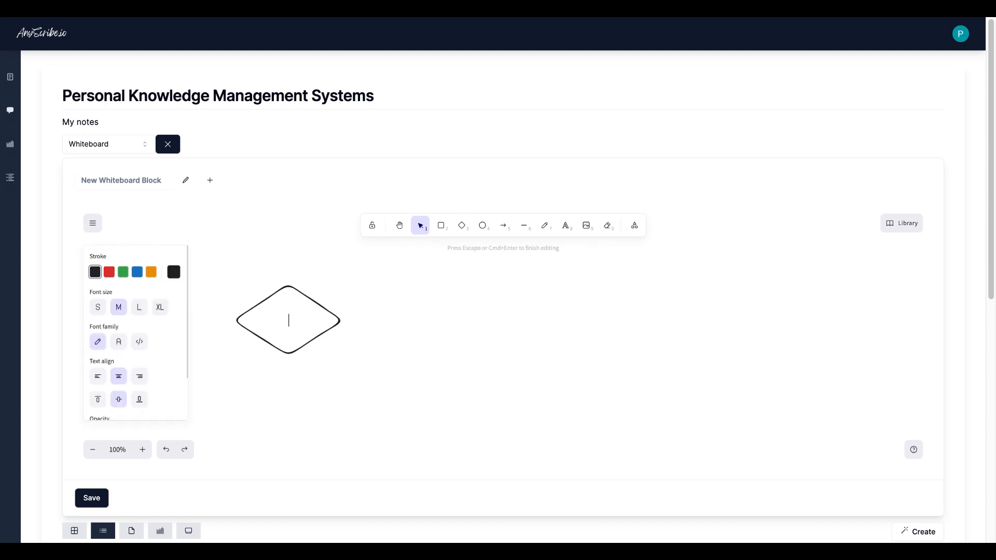
pyautogui.write('CODE')
pyautogui.click(393, 355)
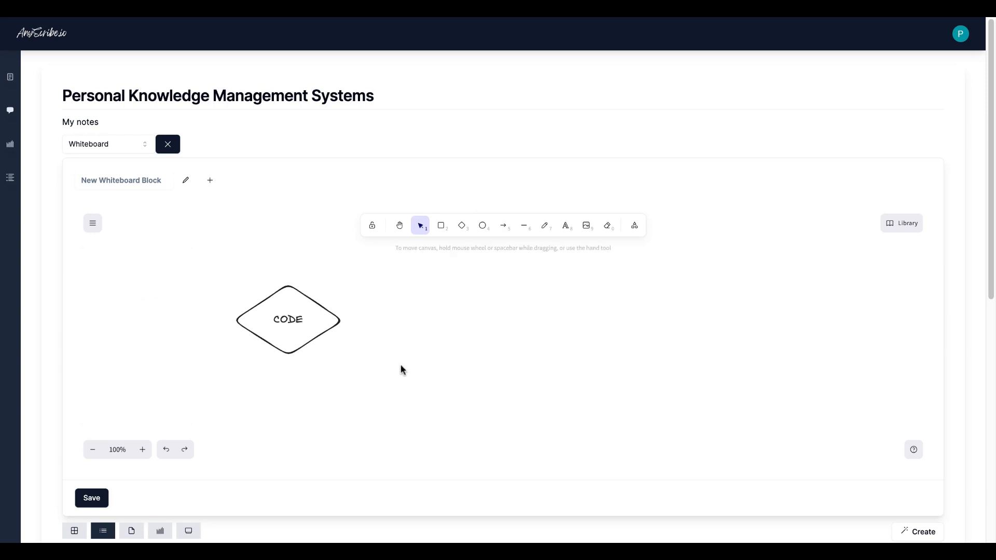
# Draw two arrows from the CODE diamond's right corner, one diagonally up to the right and one horizontal.
pyautogui.click(505, 228)
pyautogui.moveTo(343, 322); pyautogui.dragTo(412, 262)
pyautogui.click(334, 377)
pyautogui.moveTo(340, 322); pyautogui.dragTo(442, 317)
pyautogui.click(413, 334)
pyautogui.click(503, 225)
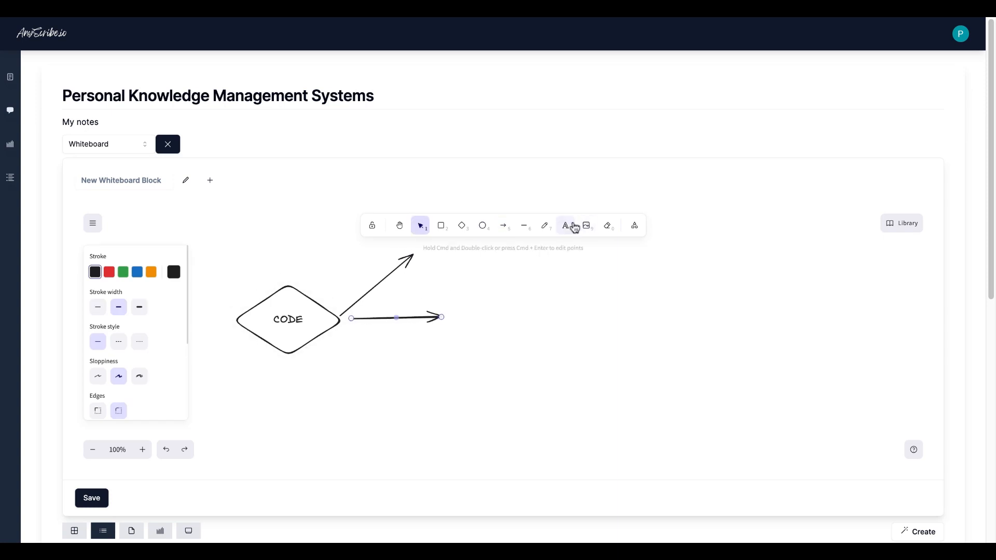
# Sketch two freehand arrows from the CODE diamond's lower right side, sloping down to the right.
pyautogui.click(545, 226)
pyautogui.moveTo(343, 334)
pyautogui.mouseDown()
pyautogui.moveTo(453, 366)
pyautogui.moveTo(418, 372)
pyautogui.mouseUp()
pyautogui.moveTo(329, 345)
pyautogui.mouseDown()
pyautogui.moveTo(450, 395)
pyautogui.moveTo(418, 412)
pyautogui.mouseUp()
# Handwrite the word "Capture" freehand beside the tip of the upper arrow.
pyautogui.moveTo(445, 253)
pyautogui.mouseDown()
pyautogui.moveTo(451, 276)
pyautogui.moveTo(501, 262)
pyautogui.moveTo(502, 288)
pyautogui.mouseUp()
pyautogui.moveTo(490, 263)
pyautogui.mouseDown()
pyautogui.moveTo(521, 261)
pyautogui.moveTo(515, 274)
pyautogui.moveTo(532, 273)
pyautogui.moveTo(496, 310)
pyautogui.moveTo(505, 265)
pyautogui.moveTo(512, 275)
pyautogui.mouseUp()
pyautogui.moveTo(536, 244)
pyautogui.mouseDown()
pyautogui.moveTo(539, 293)
pyautogui.moveTo(553, 268)
pyautogui.moveTo(558, 293)
pyautogui.moveTo(570, 270)
pyautogui.moveTo(587, 287)
pyautogui.moveTo(580, 270)
pyautogui.moveTo(616, 286)
pyautogui.moveTo(652, 285)
pyautogui.moveTo(641, 273)
pyautogui.moveTo(617, 280)
pyautogui.mouseUp()
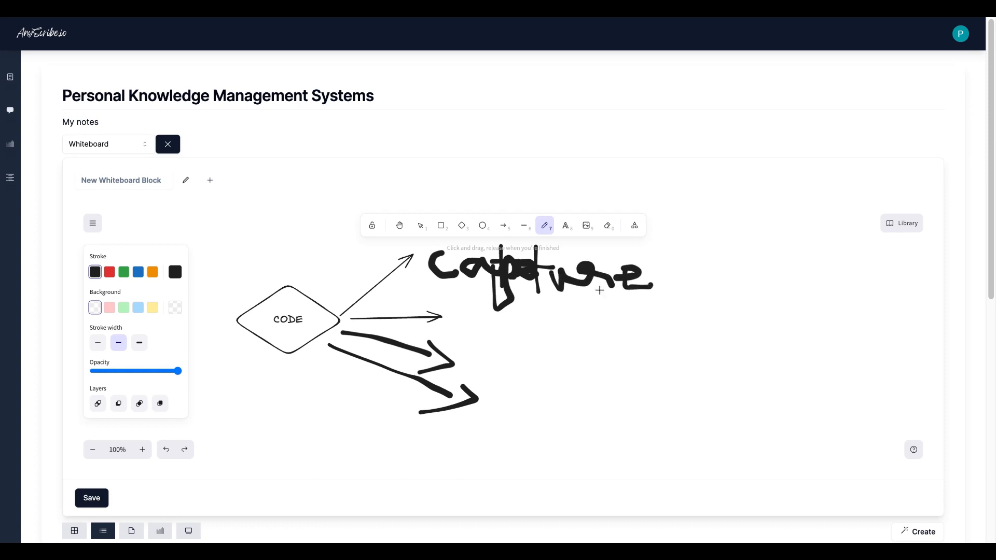
# Add the text "organize" beside the tip of the horizontal arrow.
pyautogui.click(566, 225)
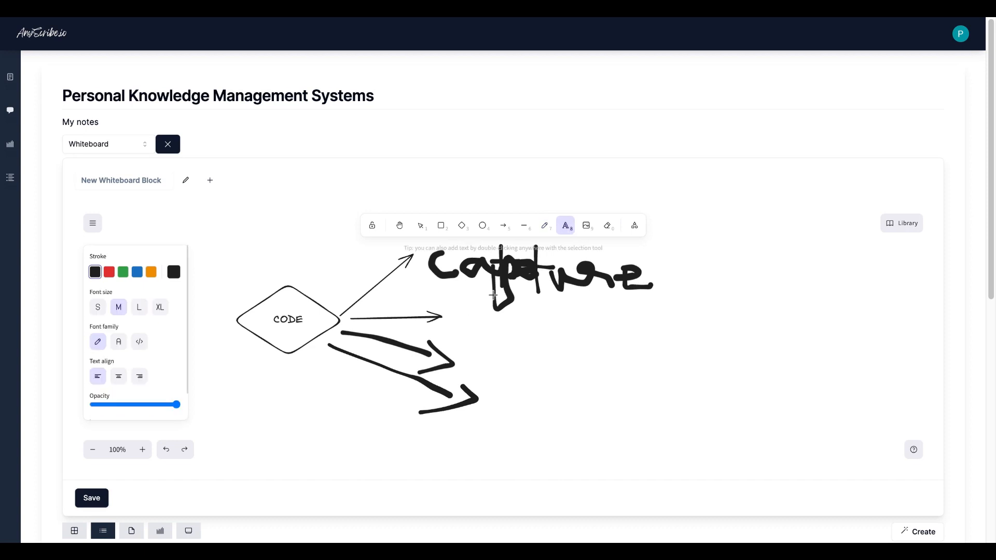
pyautogui.click(460, 311)
pyautogui.write('orgabniz')
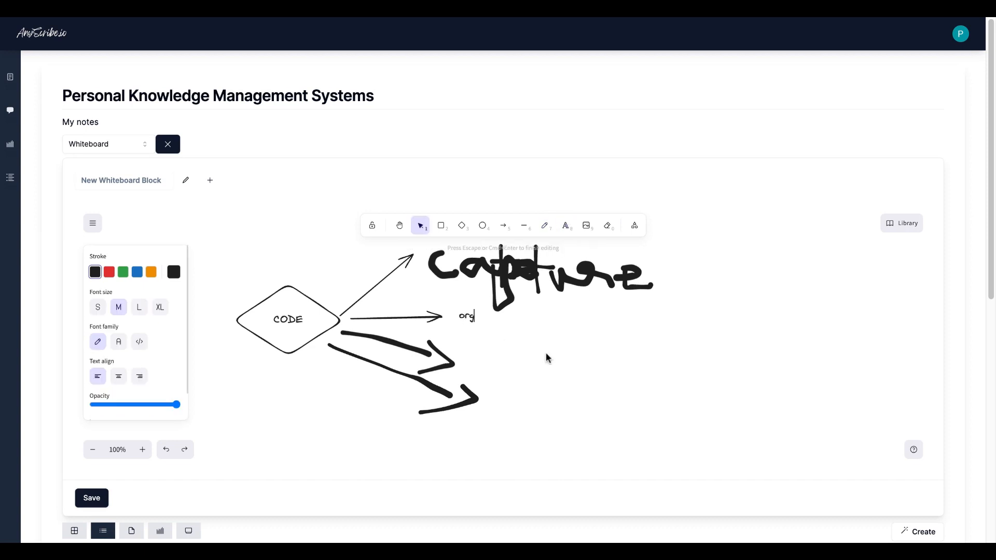
pyautogui.press('BackSpace')
pyautogui.press('BackSpace')
pyautogui.press('BackSpace')
pyautogui.press('BackSpace')
pyautogui.write('nize')
pyautogui.click(488, 360)
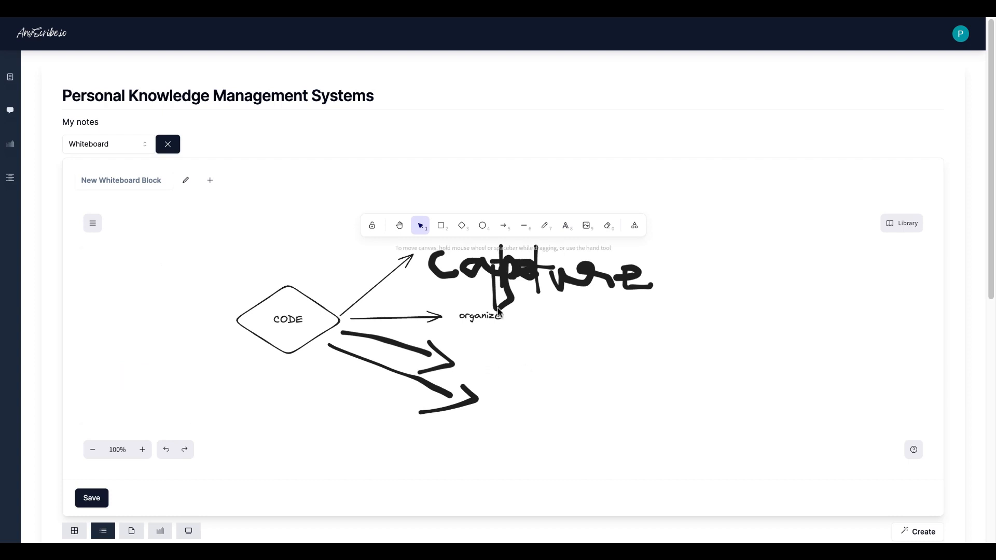
# Add the text "distill" beside the tip of the upper freehand arrow.
pyautogui.click(565, 226)
pyautogui.click(470, 368)
pyautogui.write('distill')
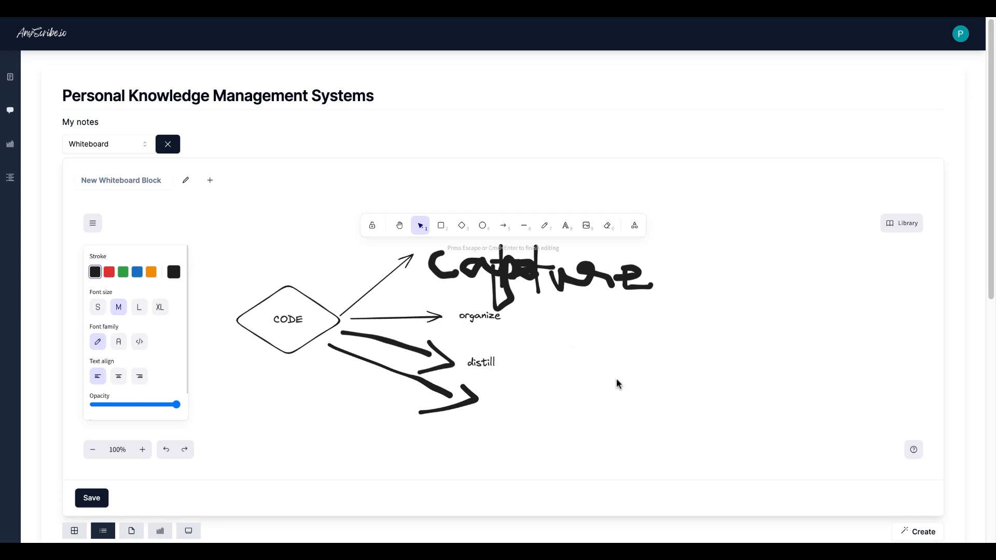
# Add the text "express" beside the tip of the lower freehand arrow.
pyautogui.click(566, 226)
pyautogui.click(499, 406)
pyautogui.write('express')
# Rename the new whiteboard block to "CODE" and save it to the notebook.
pyautogui.click(186, 180)
pyautogui.click(155, 179)
pyautogui.write('cODE')
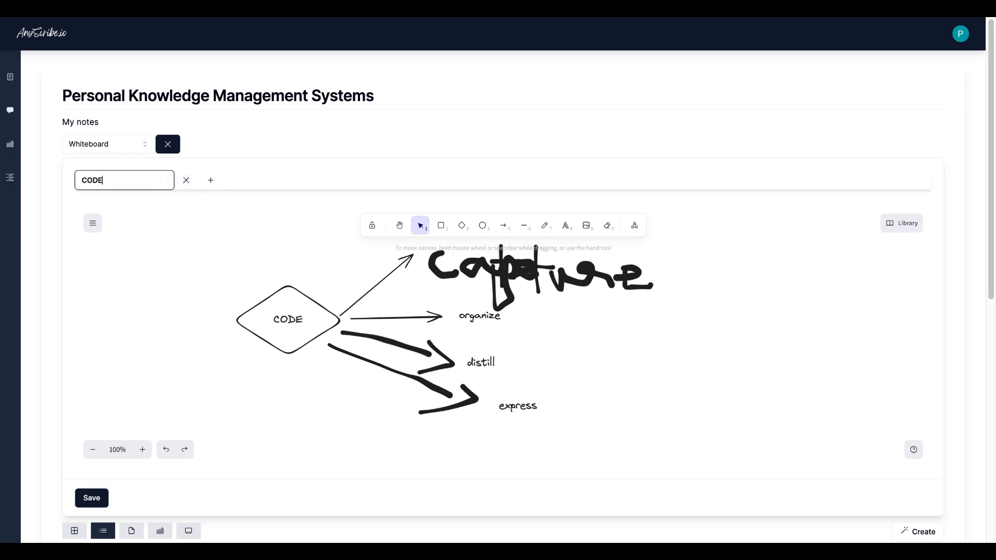
pyautogui.press('Return')
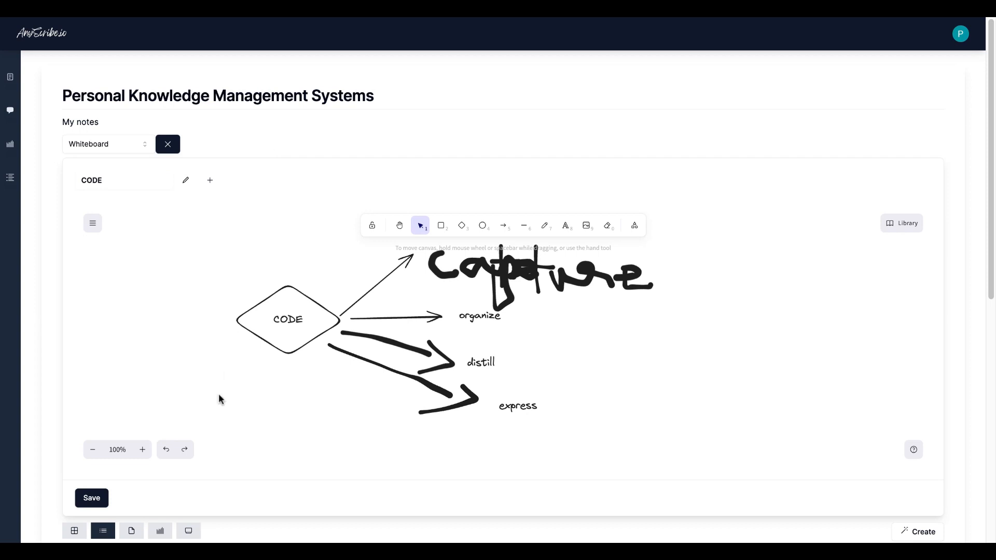
pyautogui.click(91, 498)
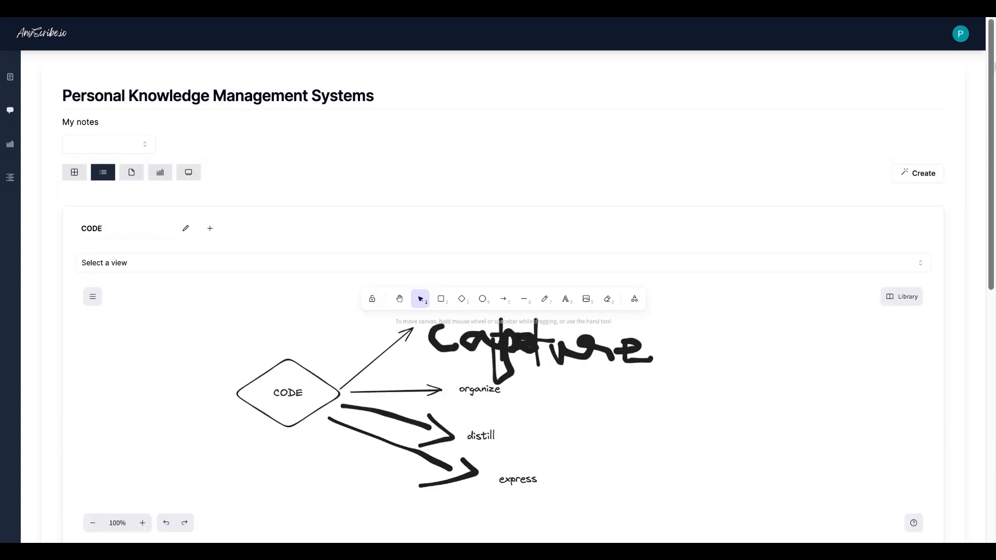
# Convert the CODE whiteboard block to a Mermaid diagram.
pyautogui.moveTo(991, 149); pyautogui.dragTo(986, 216)
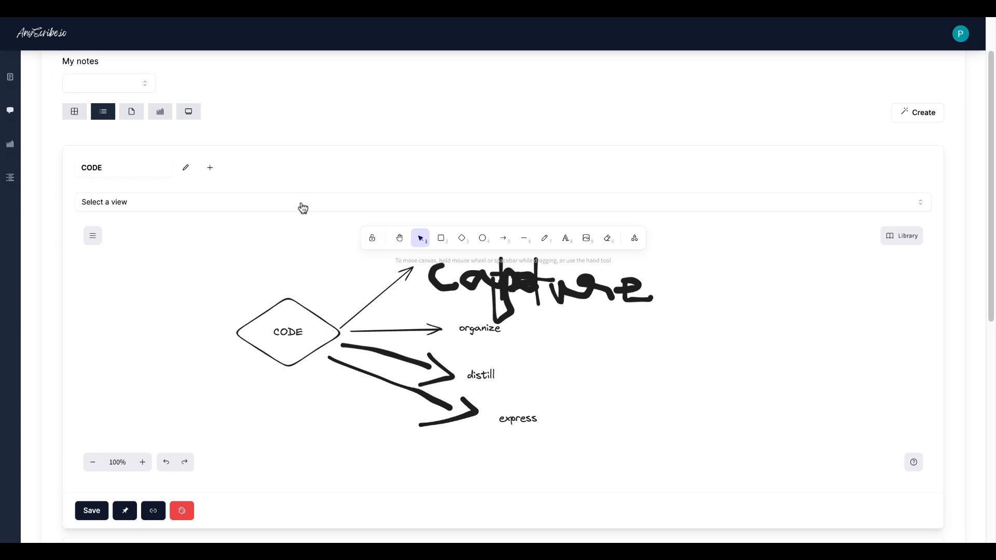
pyautogui.click(304, 207)
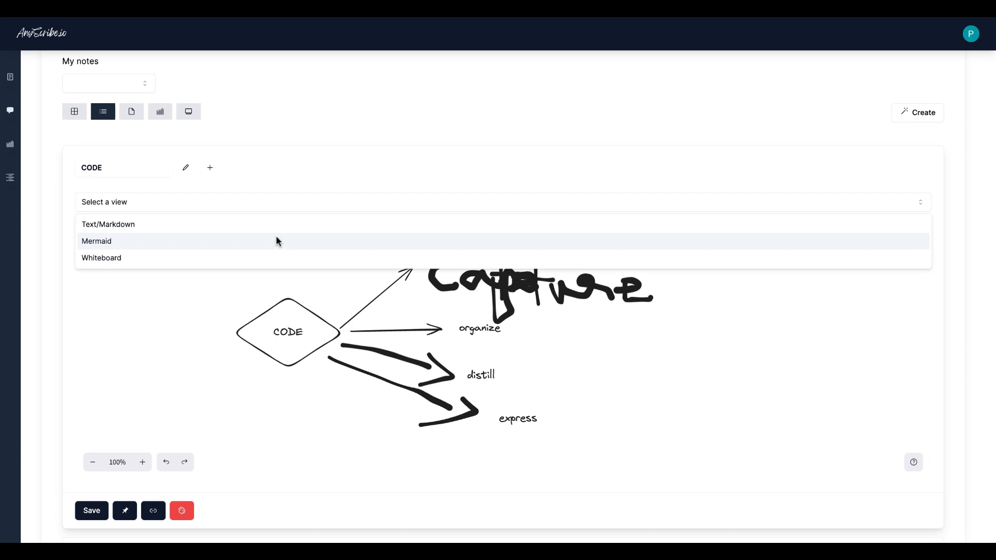
pyautogui.click(276, 237)
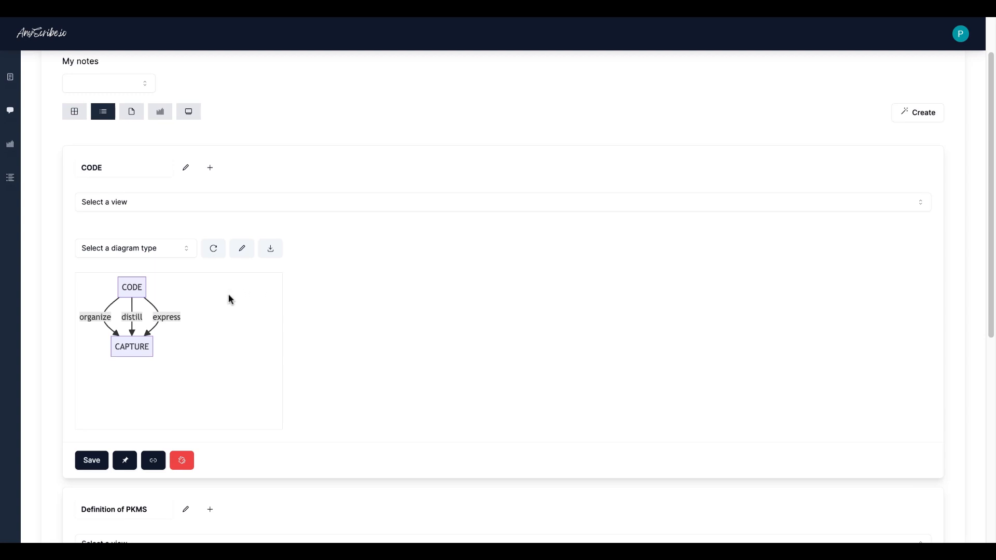
# Review the CODE block's available diagram types and Mermaid source code, and save the block.
pyautogui.click(174, 250)
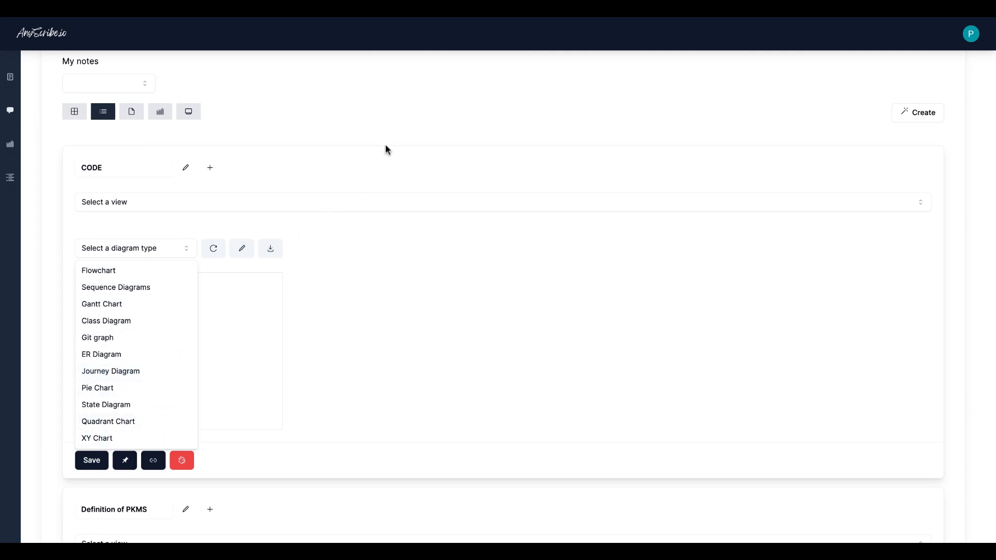
pyautogui.click(370, 171)
pyautogui.click(242, 251)
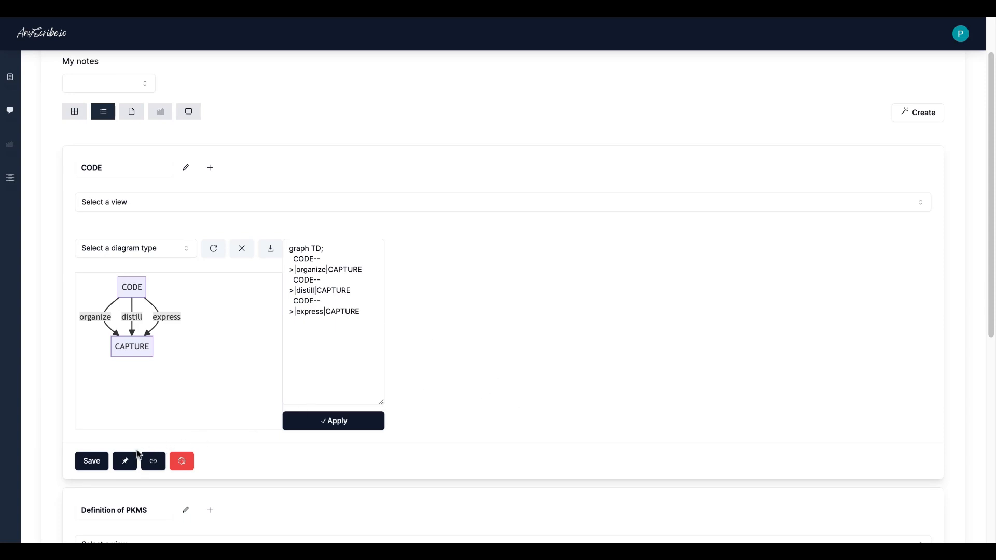
pyautogui.click(102, 463)
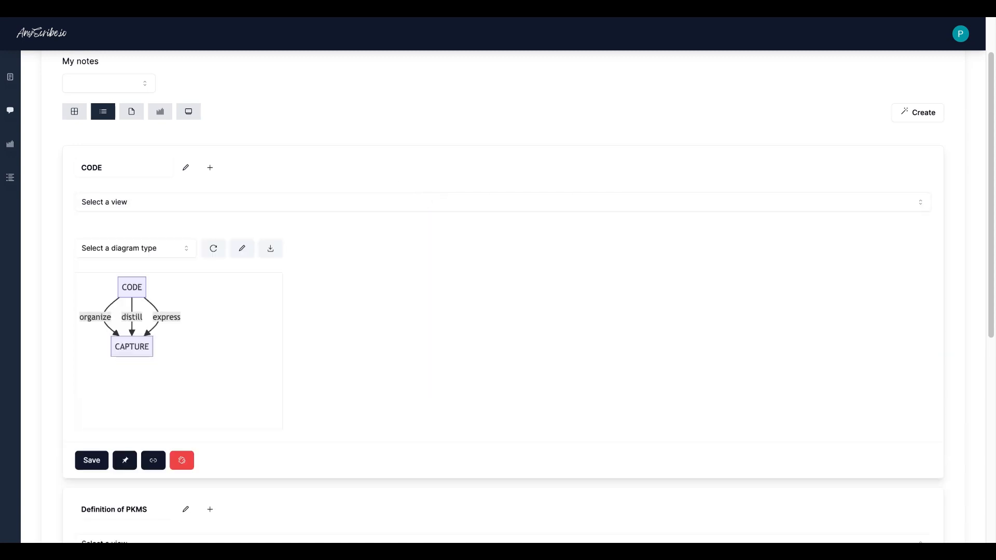
# Create a Your Scribbles(OCR) block with the pasted image of the Personal Knowledge Management diagram.
pyautogui.click(131, 88)
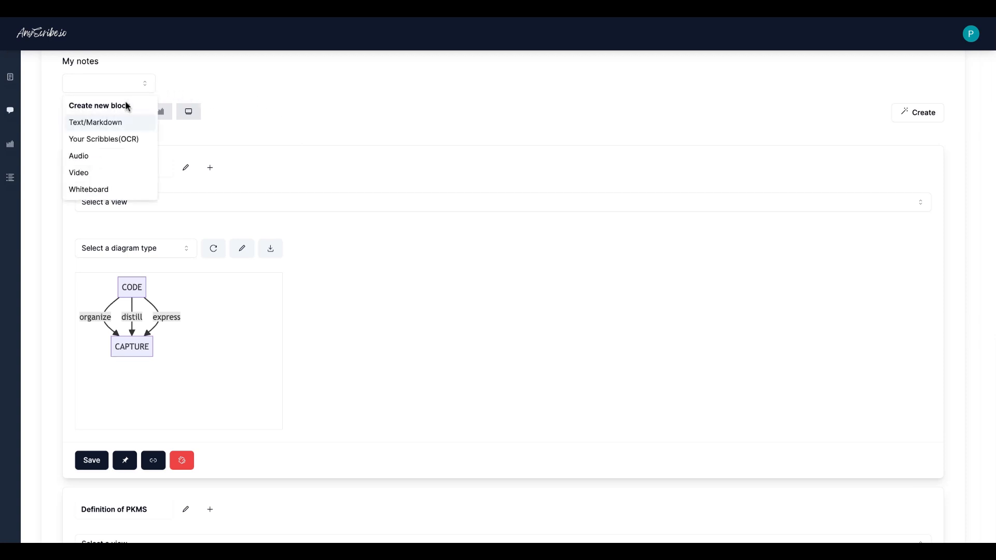
pyautogui.click(111, 140)
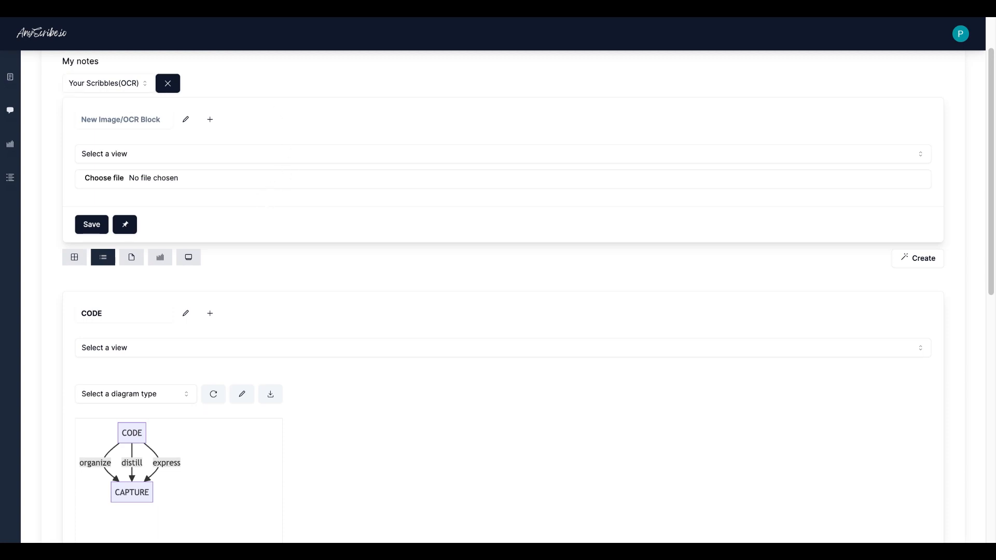
pyautogui.hotkey('ctrl', 'v')
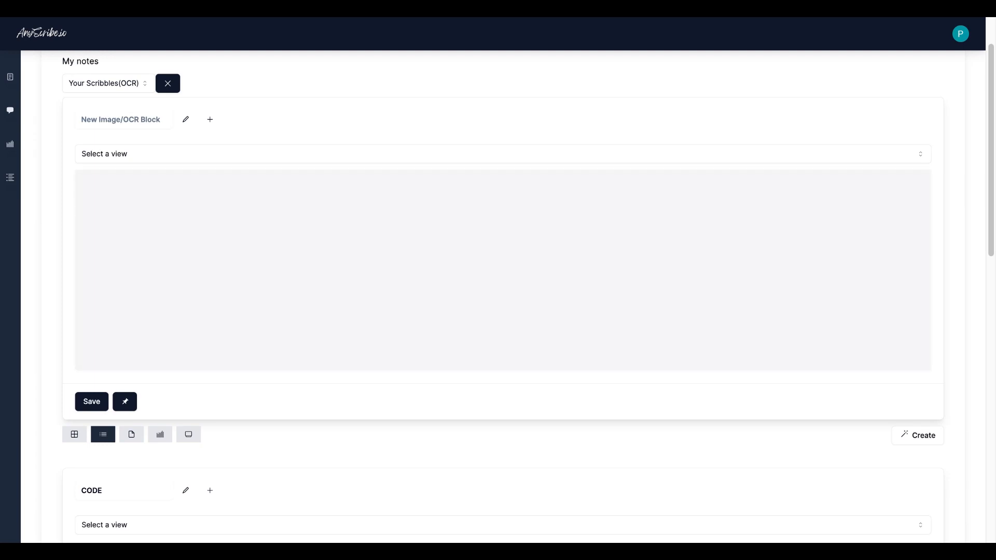
pyautogui.click(167, 84)
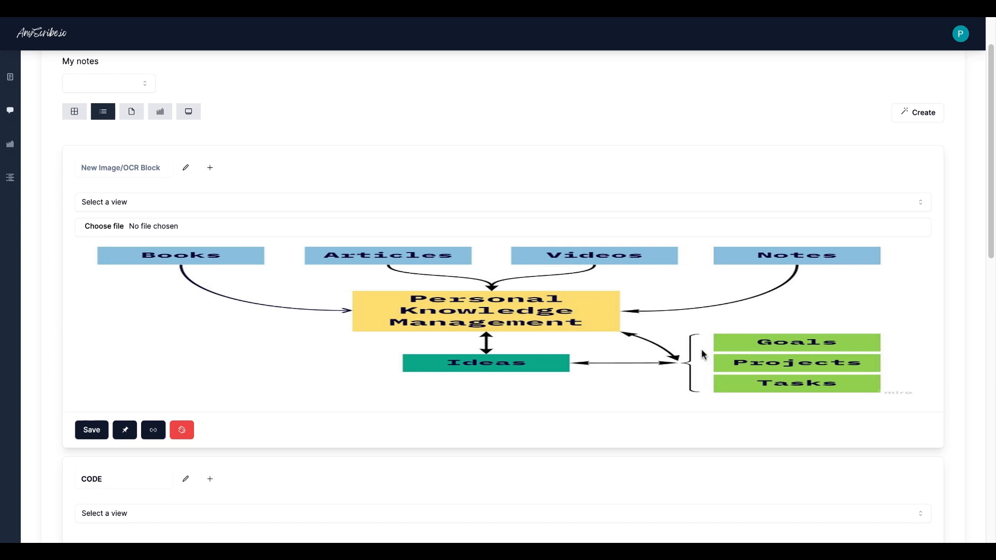
# Switch the image block to Text/Markdown View to extract its content as text, and save the block.
pyautogui.click(182, 206)
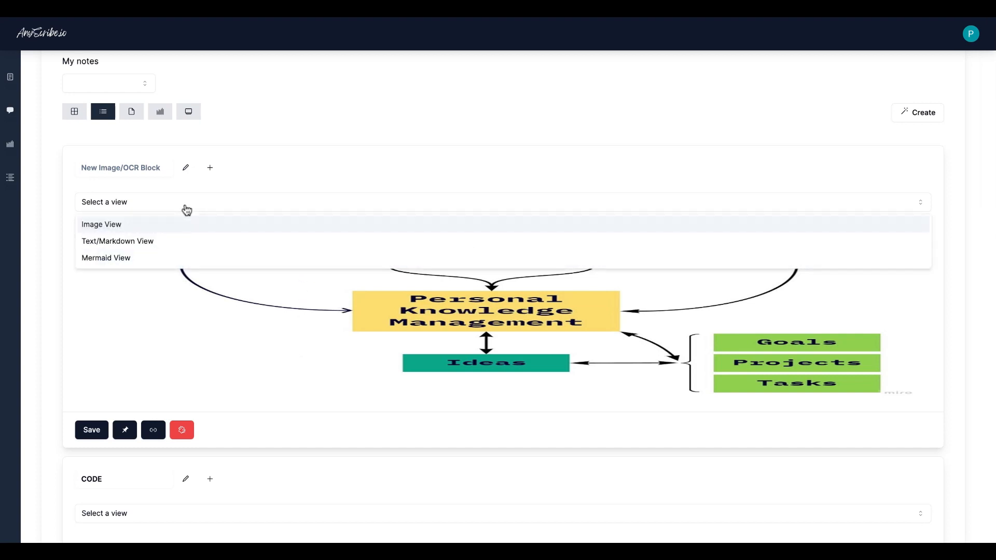
pyautogui.click(193, 242)
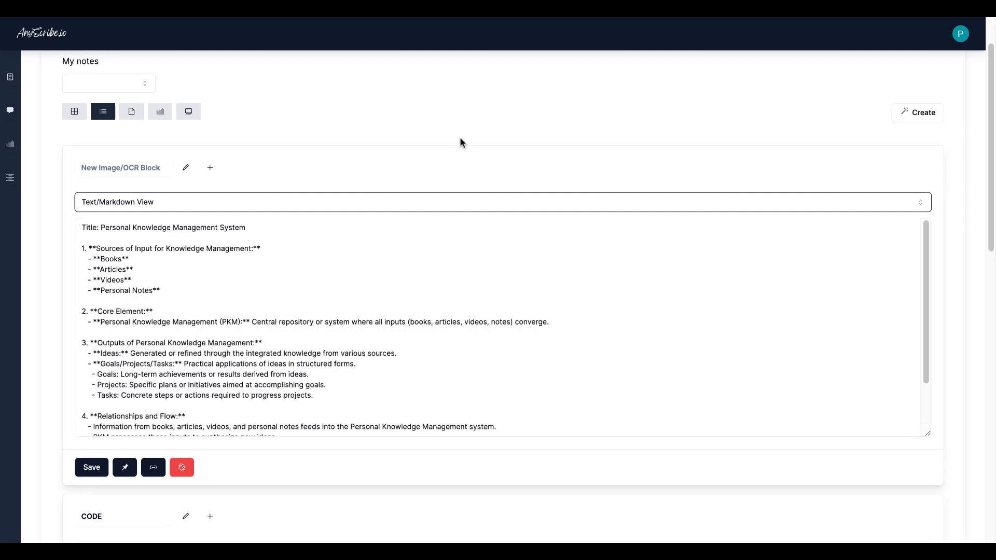
pyautogui.moveTo(926, 309); pyautogui.dragTo(930, 198)
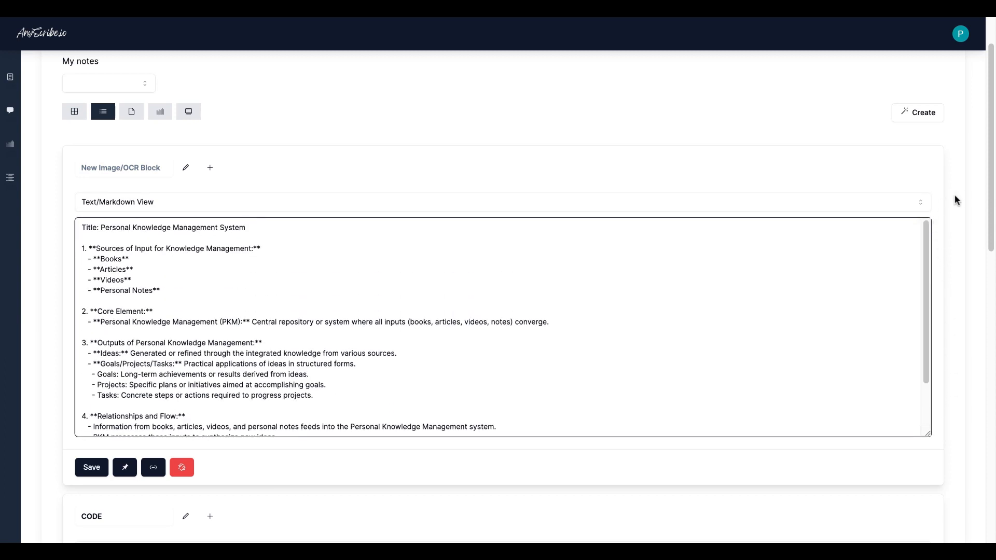
pyautogui.click(101, 473)
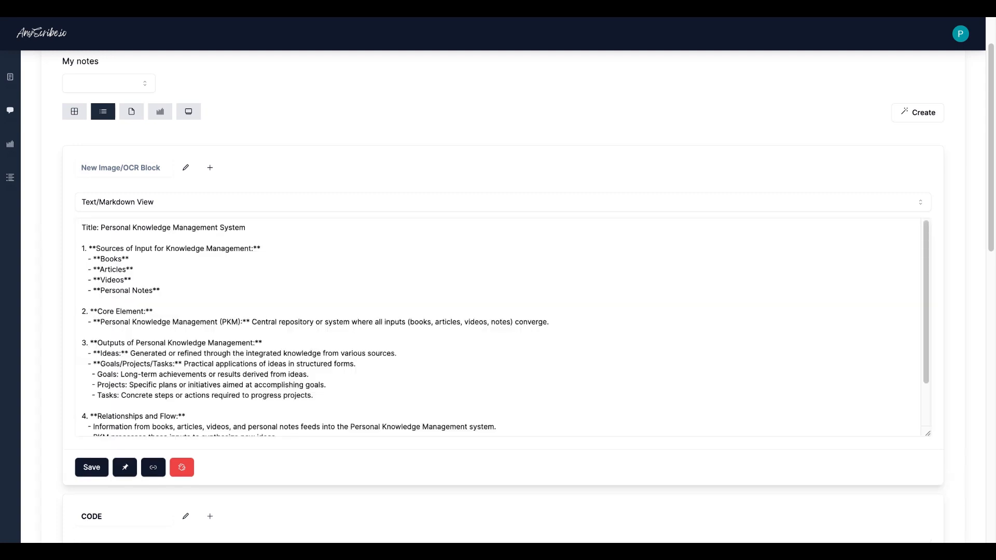
# Show the image block in Mermaid View, compare it with Image View, and save the block in Mermaid View.
pyautogui.click(388, 202)
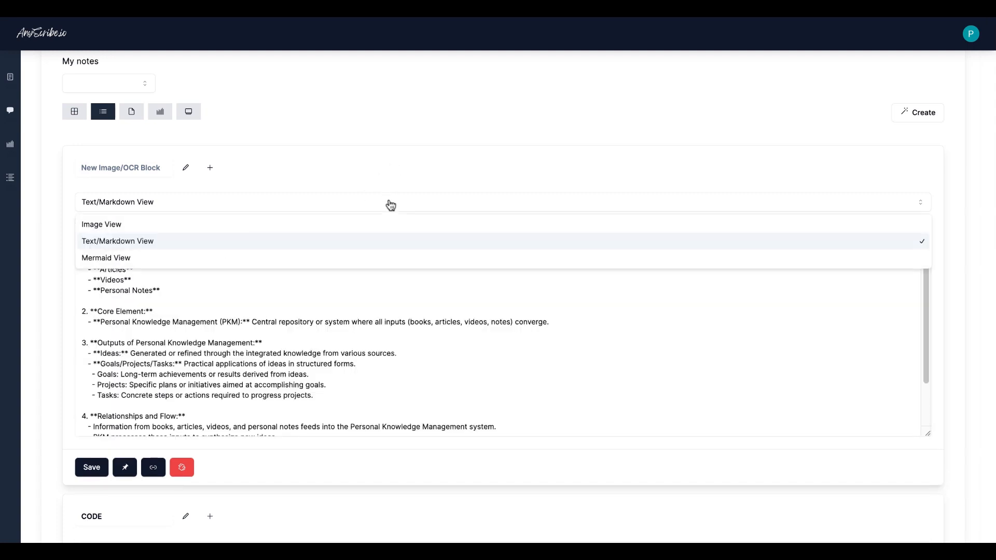
pyautogui.click(335, 260)
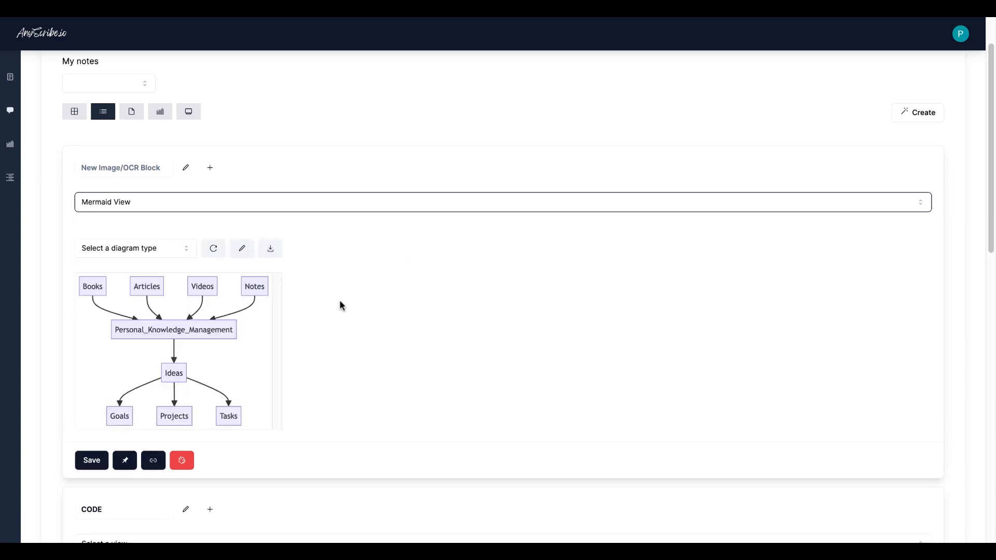
pyautogui.click(388, 213)
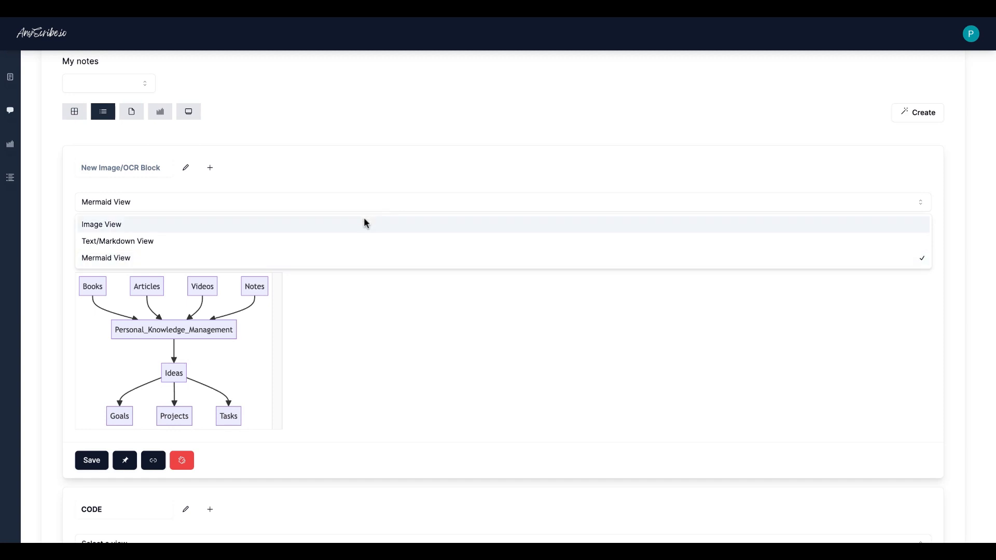
pyautogui.click(365, 222)
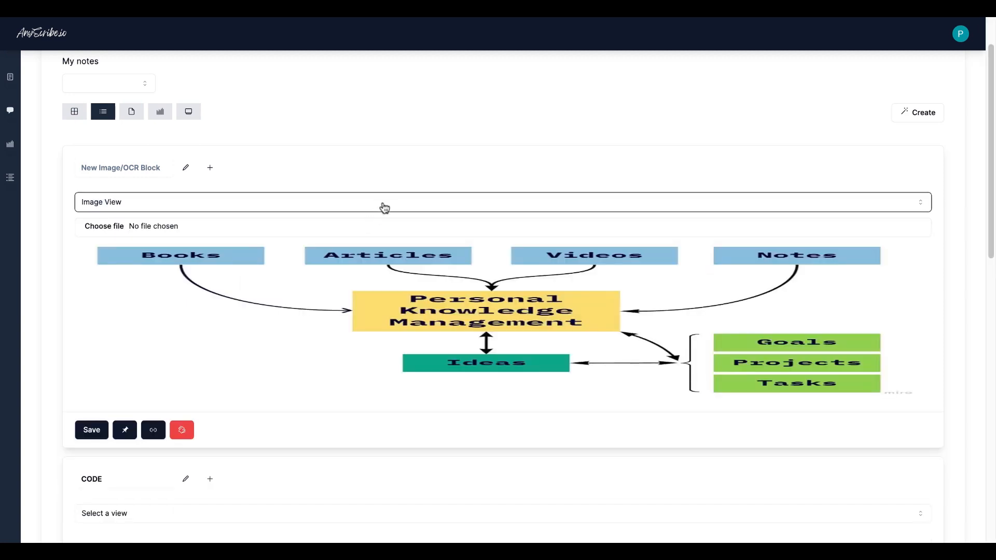
pyautogui.click(384, 207)
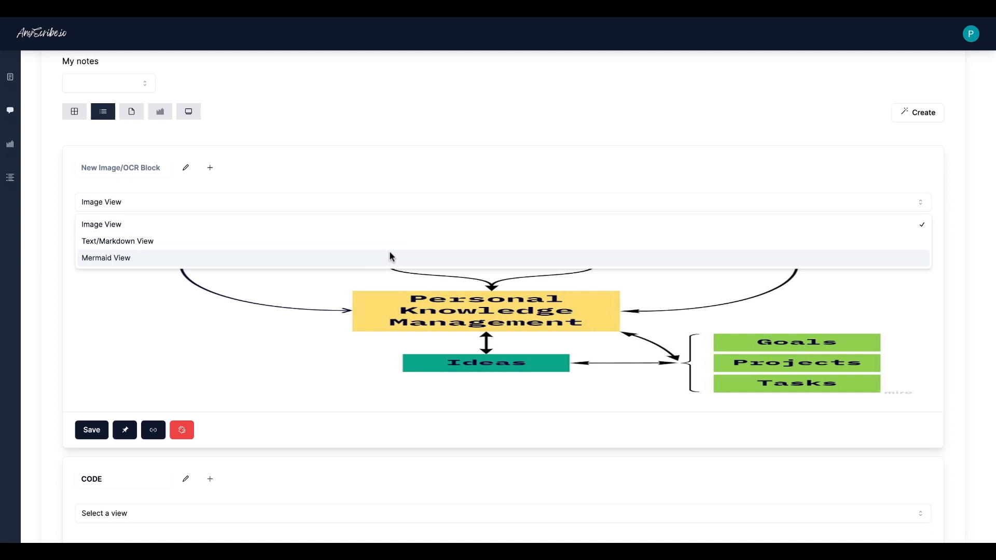
pyautogui.click(389, 258)
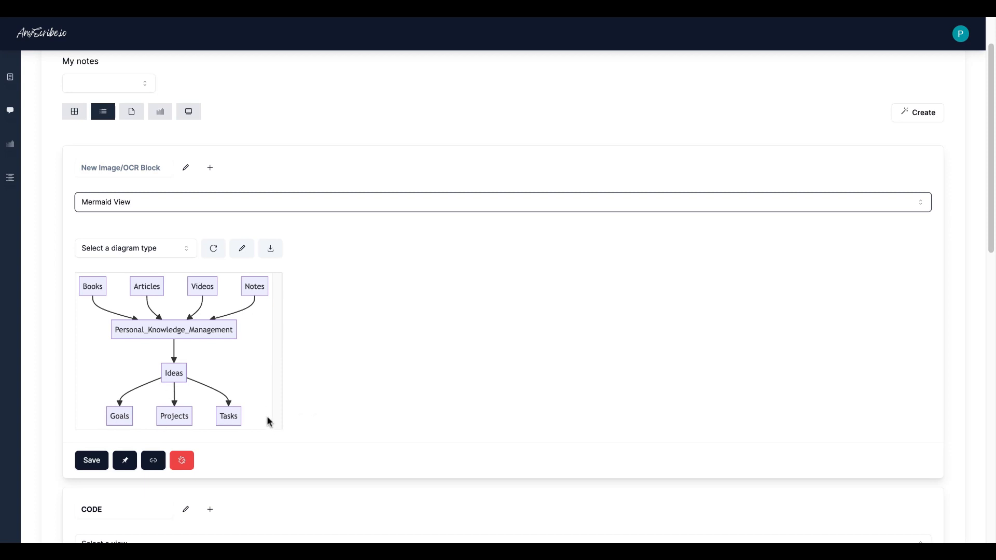
pyautogui.click(93, 461)
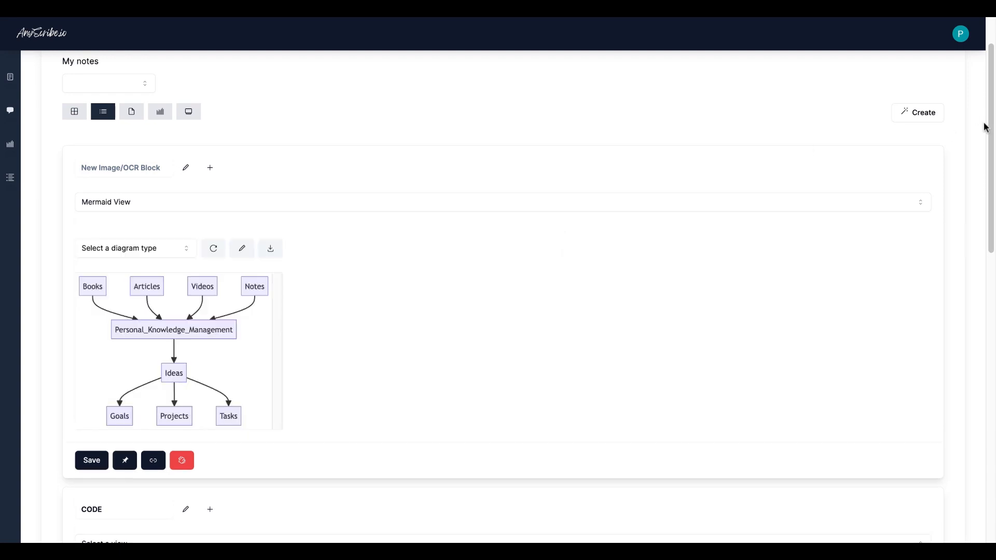
# Look at the notebook's blocks in the grid layout and return to the list layout.
pyautogui.moveTo(985, 126)
pyautogui.mouseDown()
pyautogui.moveTo(989, 112)
pyautogui.moveTo(993, 429)
pyautogui.moveTo(993, 129)
pyautogui.mouseUp()
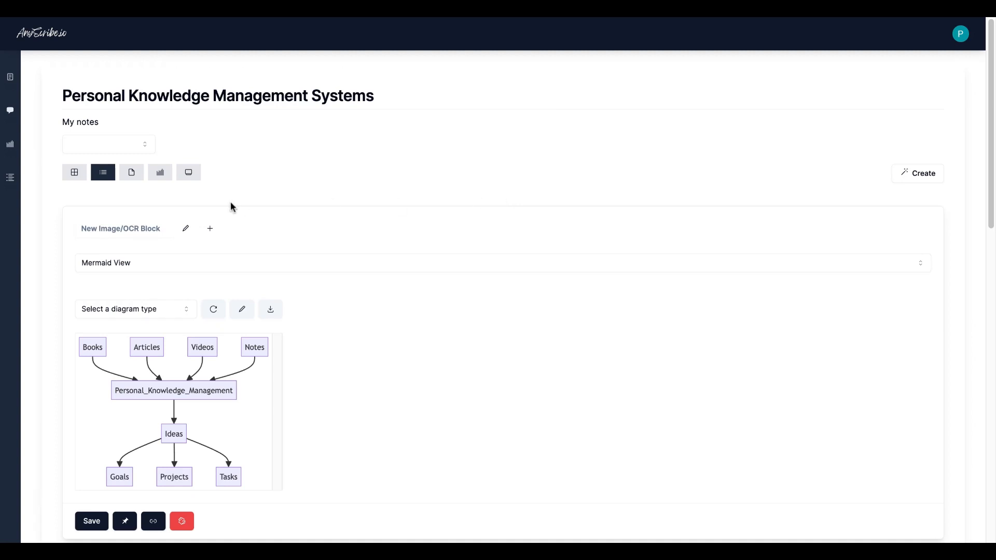
pyautogui.click(76, 176)
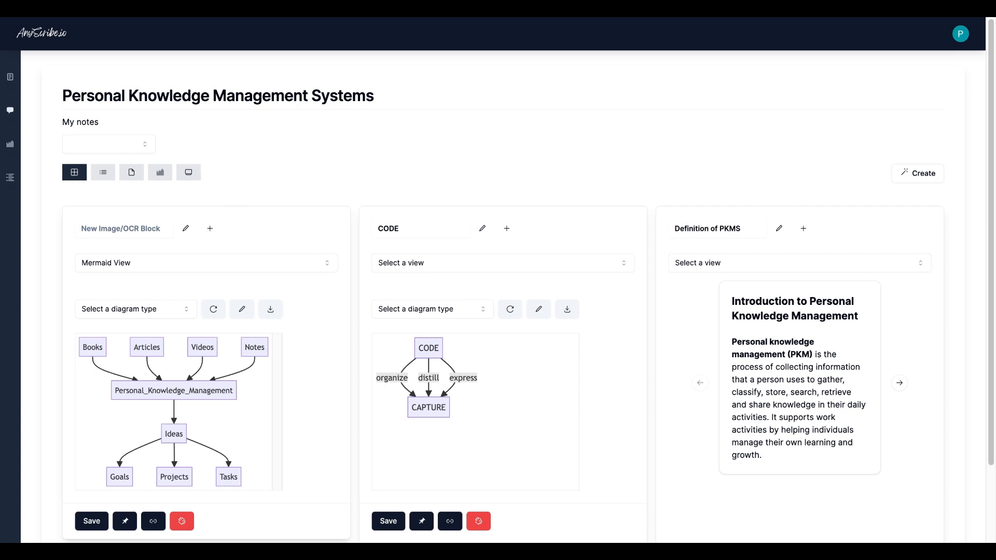
pyautogui.click(104, 174)
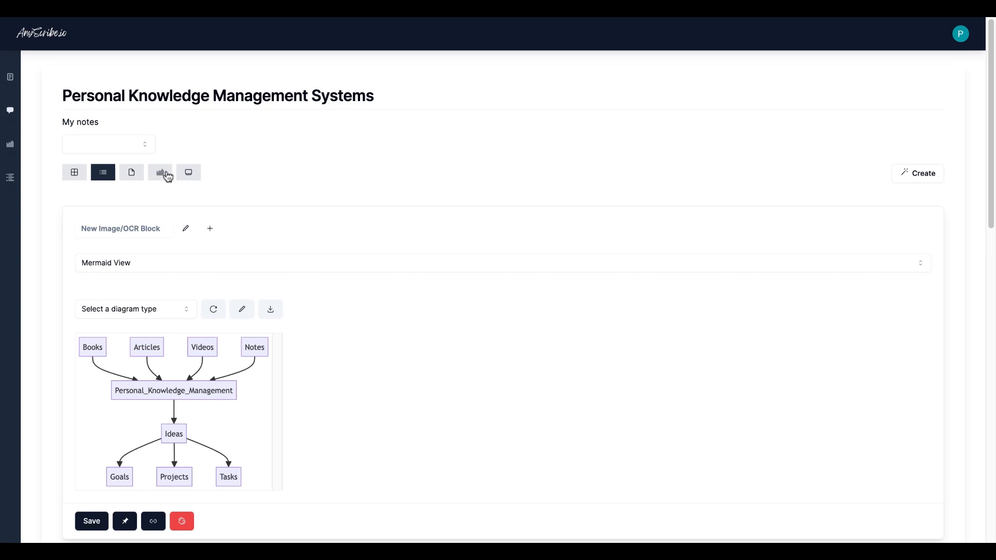
# Show the notebook as a presentation, page forward to the Definition of PKMS block and back to the first block.
pyautogui.click(190, 174)
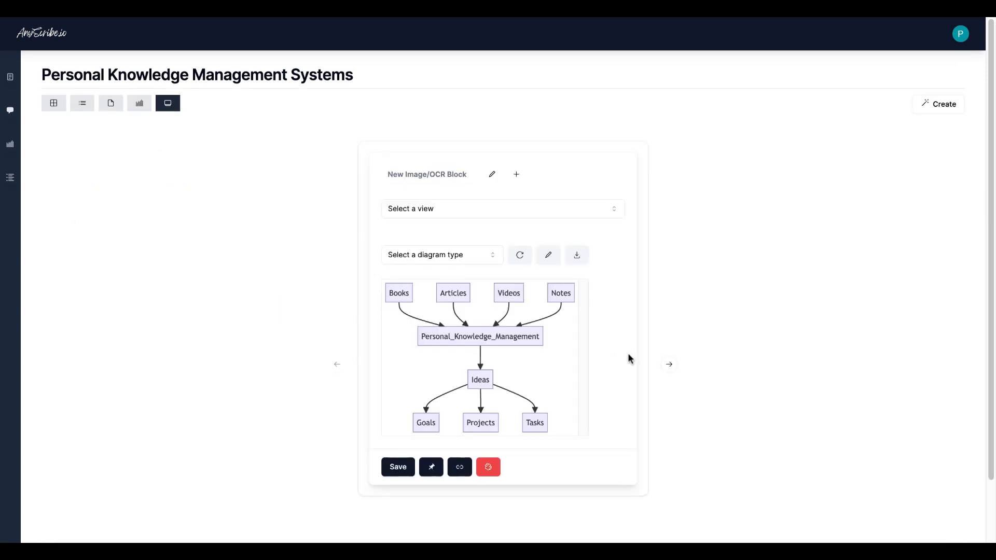
pyautogui.click(669, 365)
pyautogui.click(669, 365)
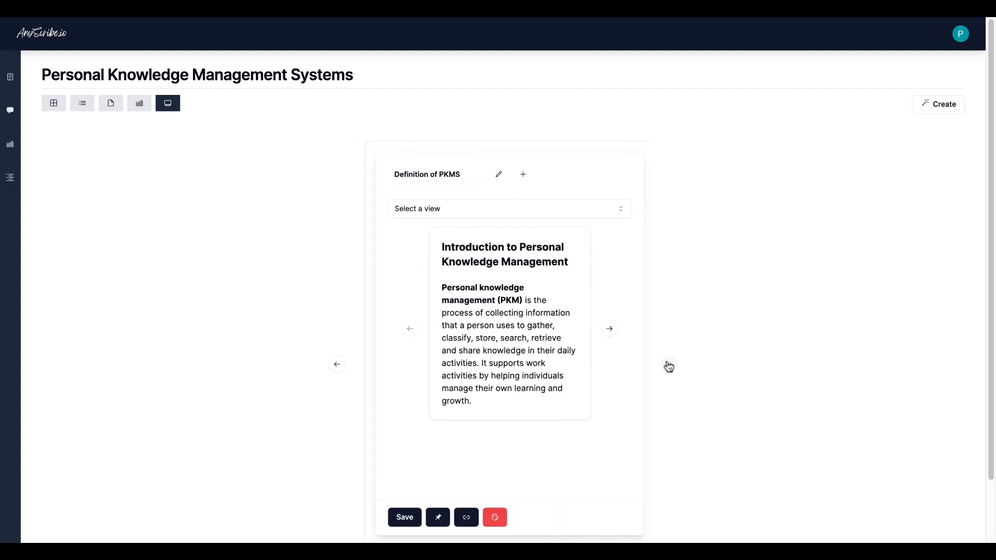
pyautogui.click(338, 364)
pyautogui.click(337, 365)
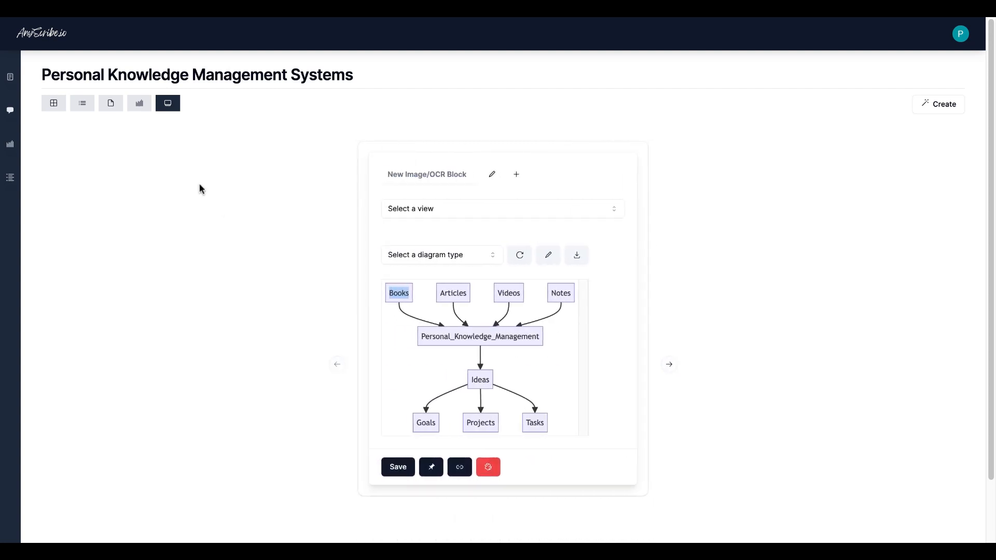
# On the notebook canvas, spread the overlapping blocks apart: CODE to the left, the image block above it, Definition of PKMS to the lower right.
pyautogui.click(139, 103)
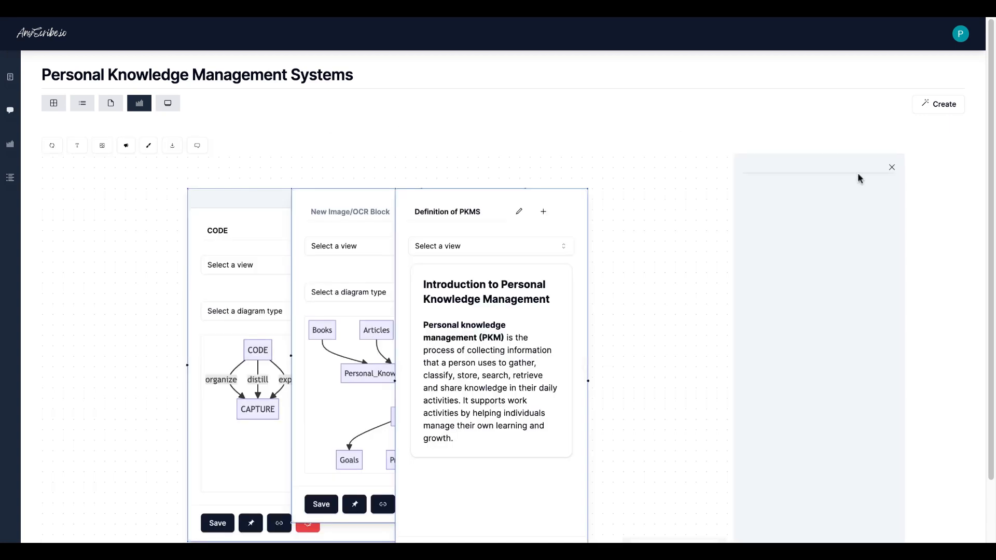
pyautogui.scroll(-2, 968, 234)
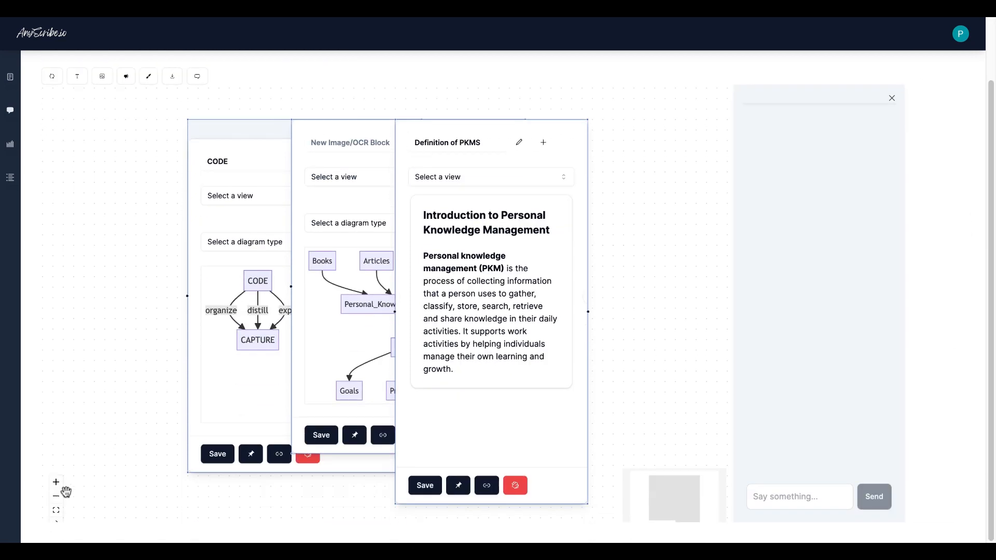
pyautogui.click(56, 498)
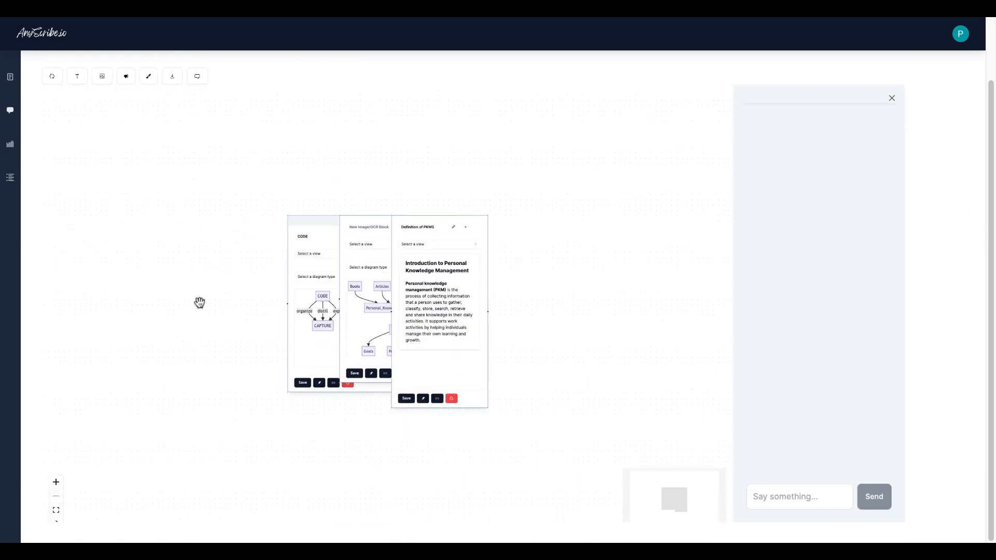
pyautogui.moveTo(298, 223); pyautogui.dragTo(119, 225)
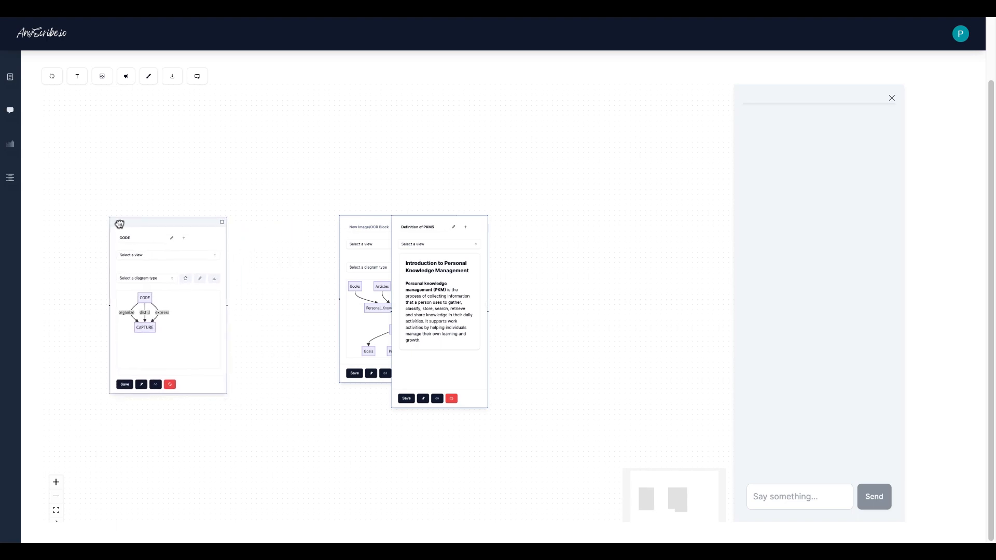
pyautogui.moveTo(345, 215); pyautogui.dragTo(216, 105)
pyautogui.moveTo(419, 222); pyautogui.dragTo(453, 254)
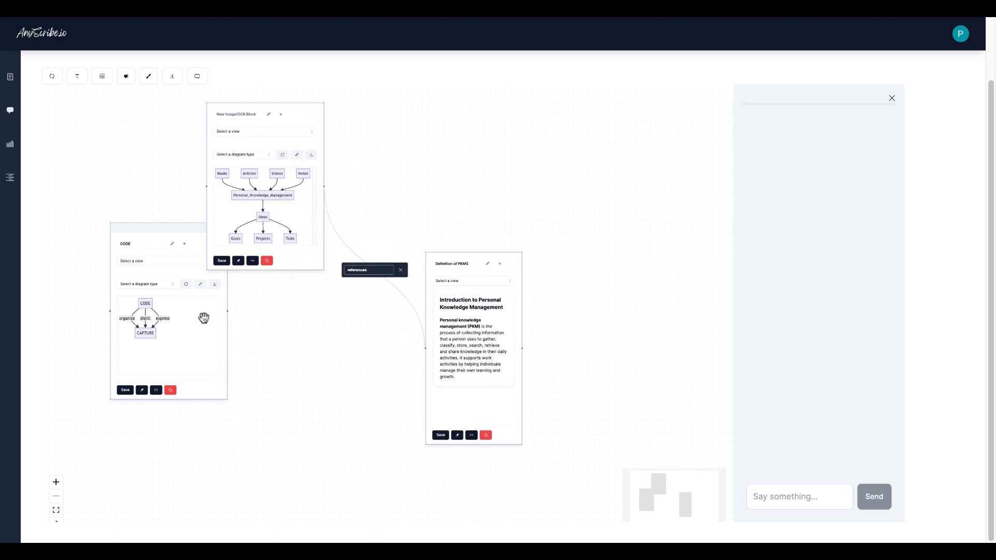
# Move the CODE block down, clear of the image block, and connect the image block's left side to the CODE block's right side.
pyautogui.moveTo(145, 229); pyautogui.dragTo(134, 305)
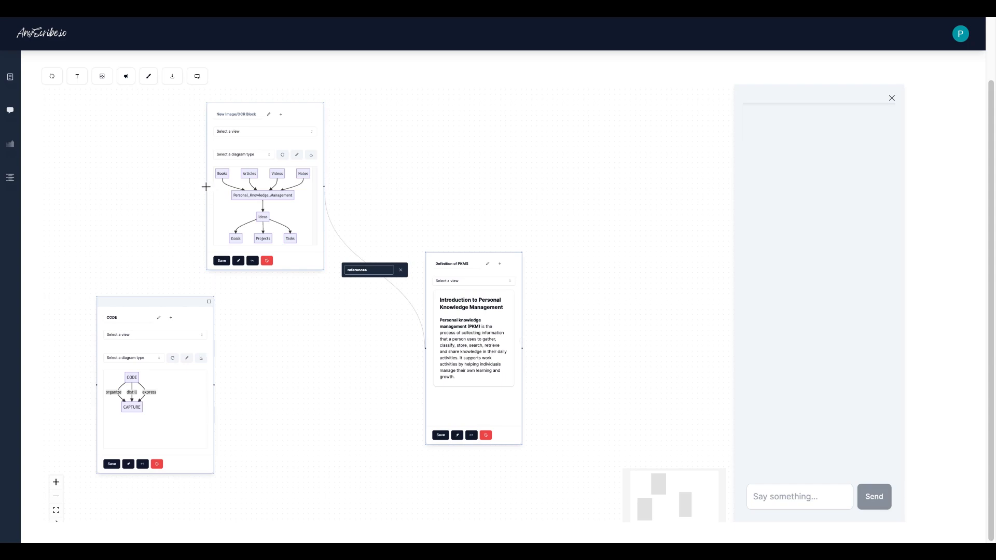
pyautogui.moveTo(207, 187); pyautogui.dragTo(328, 386)
pyautogui.moveTo(251, 295); pyautogui.dragTo(135, 288)
# Label the connection between the image block and the CODE block "Way to organize information".
pyautogui.click(274, 285)
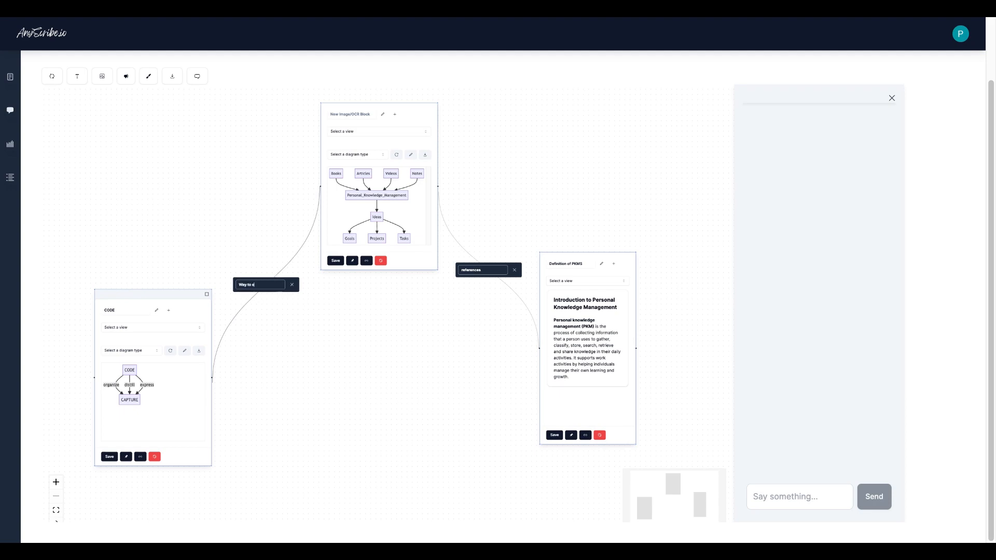
pyautogui.write('Way to organize information')
pyautogui.click(309, 330)
# Ask the canvas chat bot to "summarize everything".
pyautogui.click(766, 490)
pyautogui.click(862, 310)
pyautogui.click(806, 488)
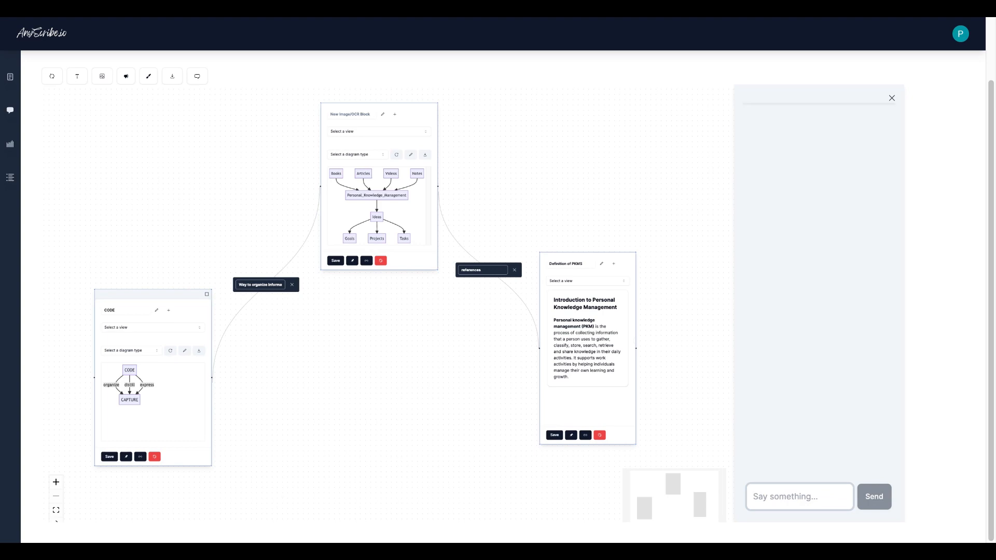
pyautogui.write('summa')
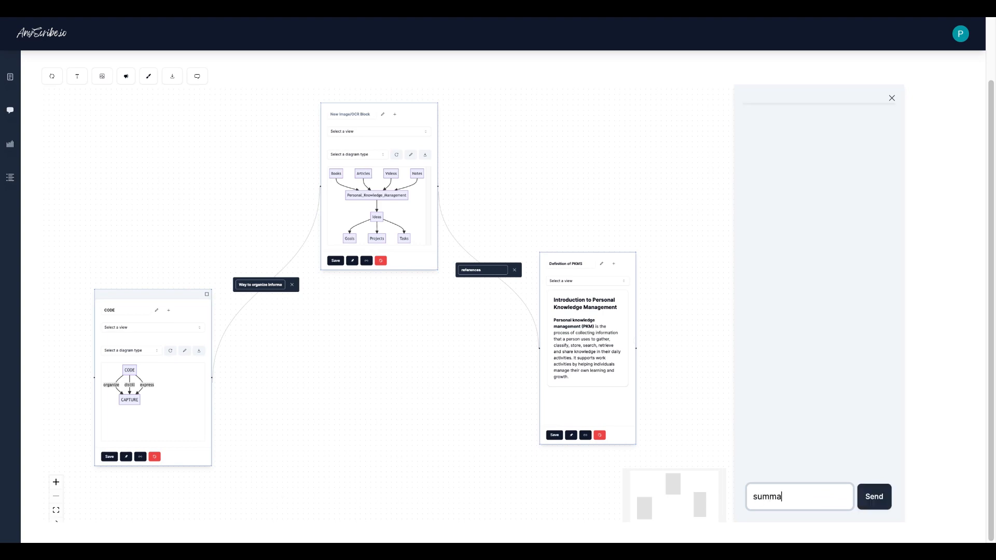
pyautogui.write('rize everything')
pyautogui.click(870, 504)
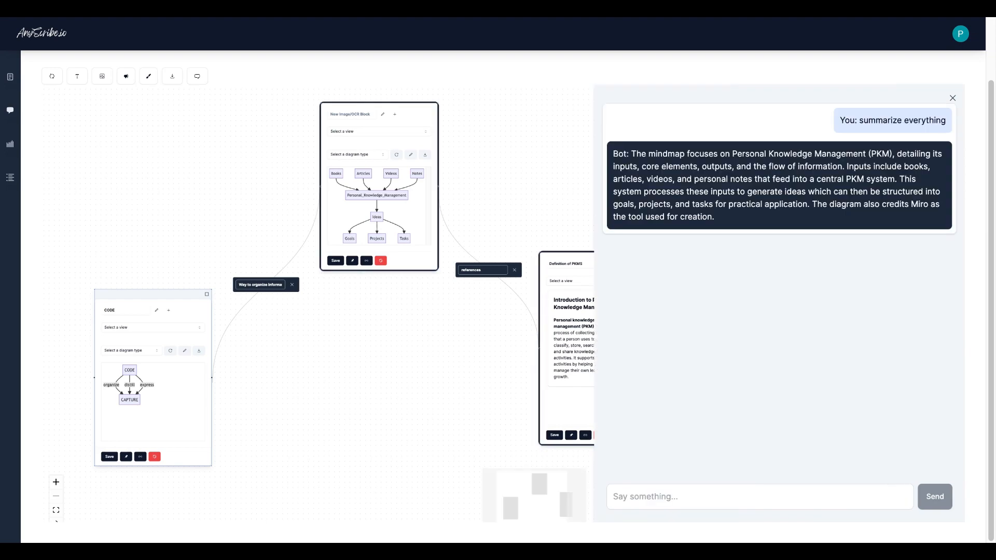
pyautogui.moveTo(369, 396); pyautogui.dragTo(270, 384)
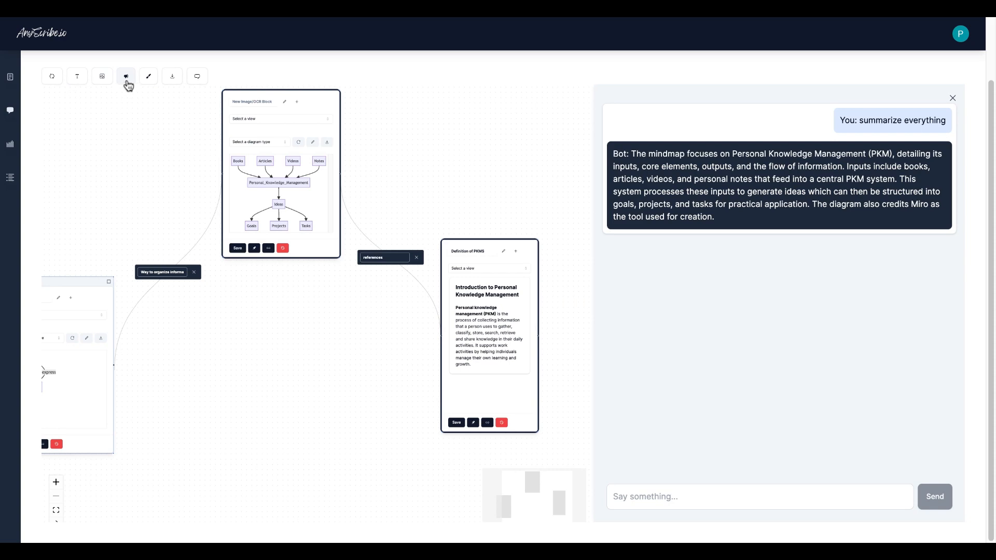
pyautogui.moveTo(161, 177); pyautogui.dragTo(170, 191)
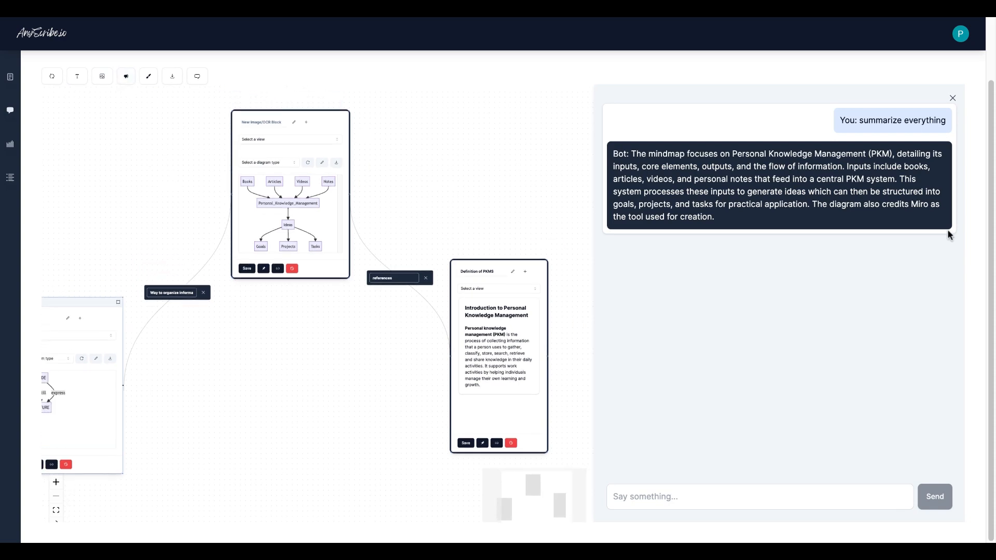